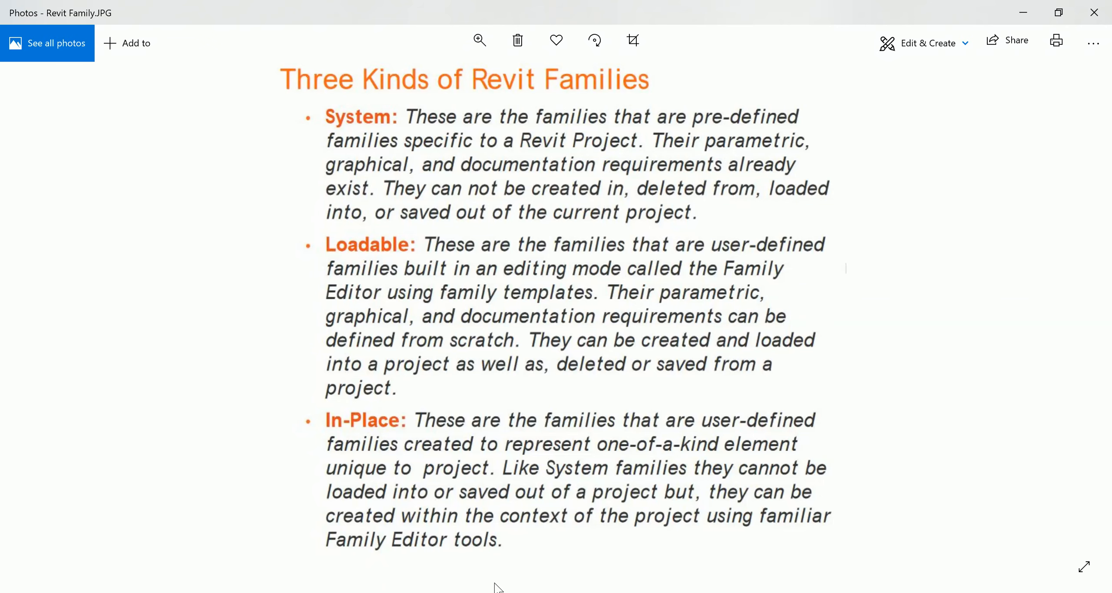
Switch to Revit and create a new family from the Metric Generic Model template.
left_click(506, 552)
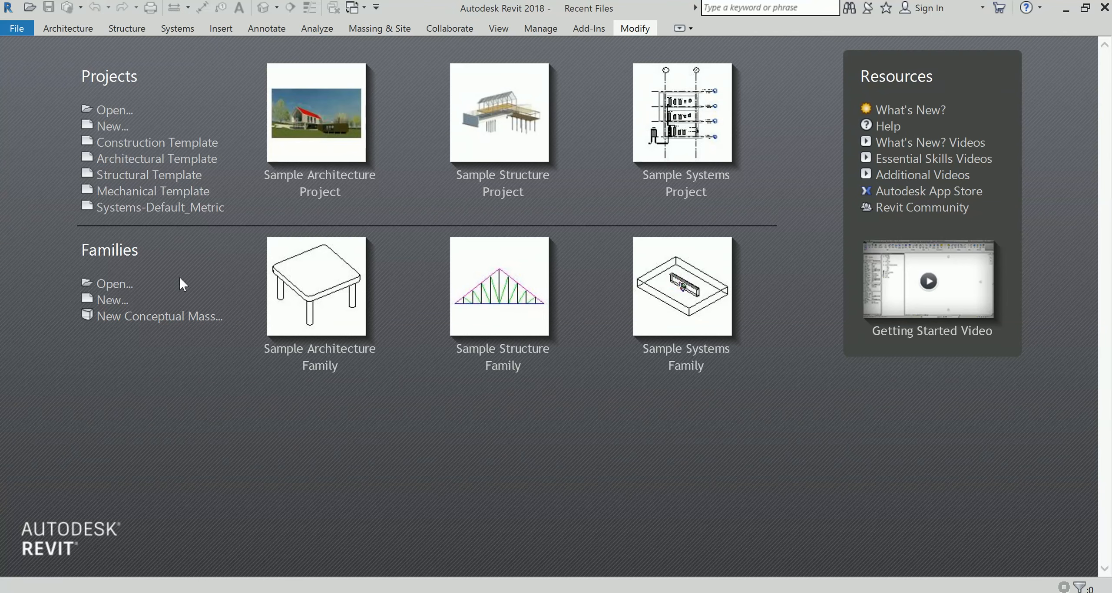
left_click(121, 302)
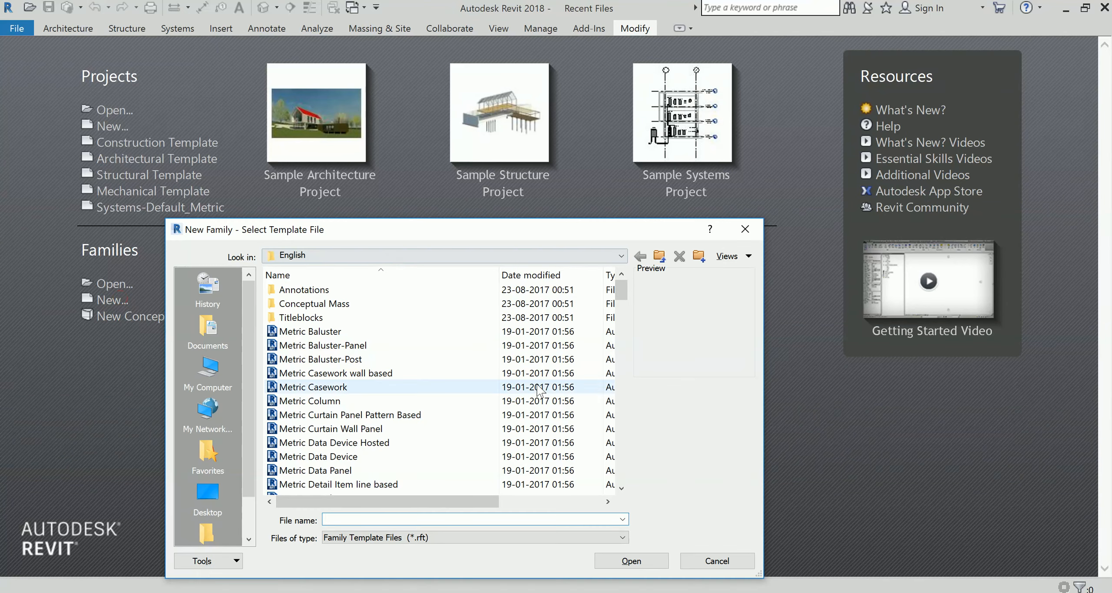
scroll(624, 337, "down", 10)
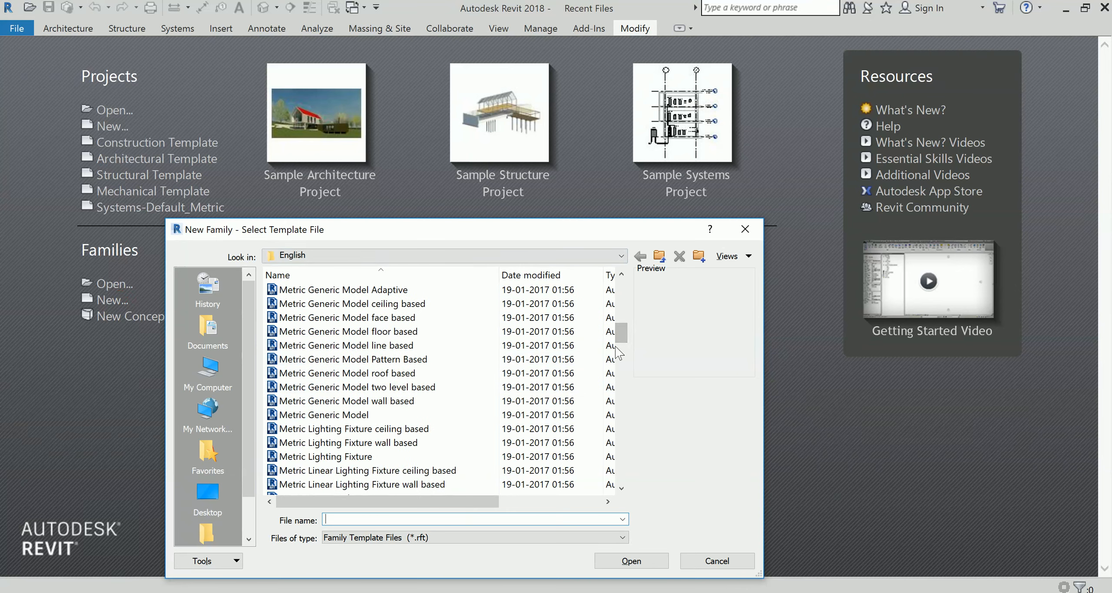
left_click(358, 417)
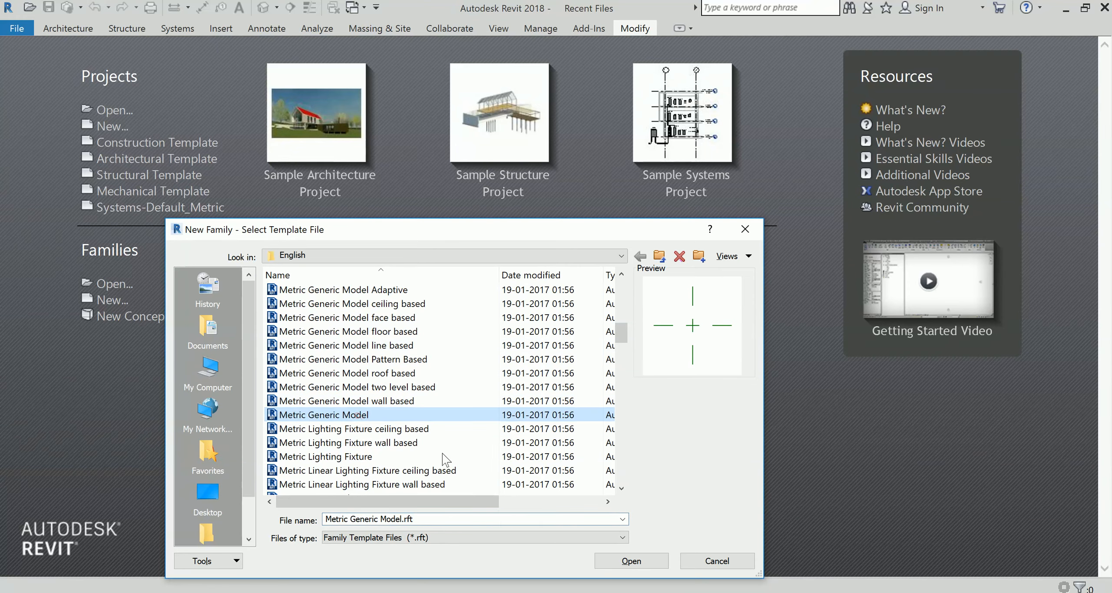
left_click(631, 561)
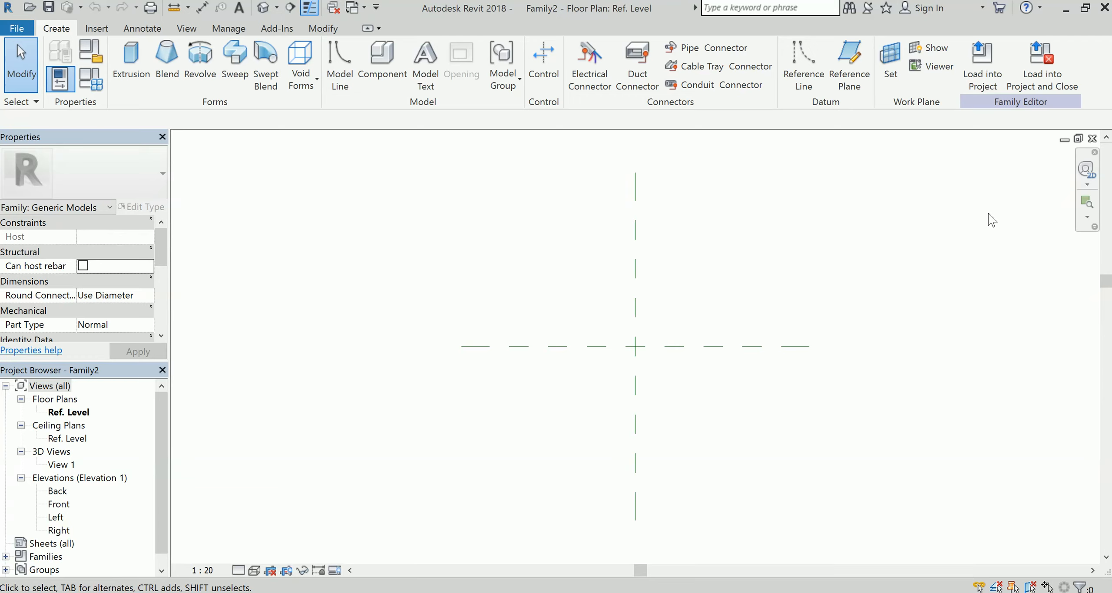
Draw two horizontal reference planes, about 1226 mm above and 1300 mm below the horizontal centre plane.
key("r")
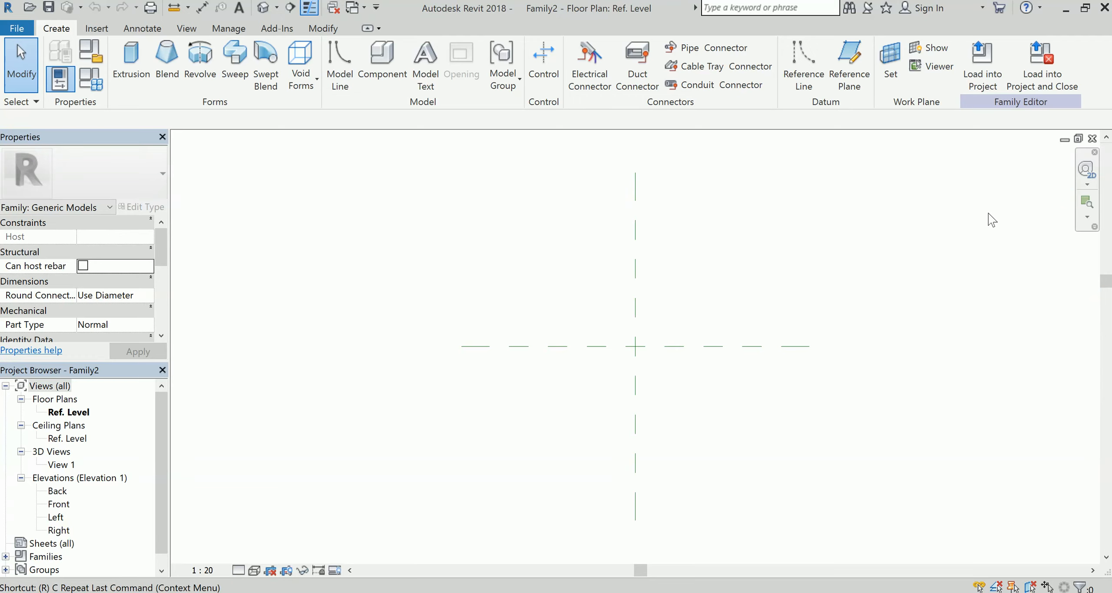
key("p")
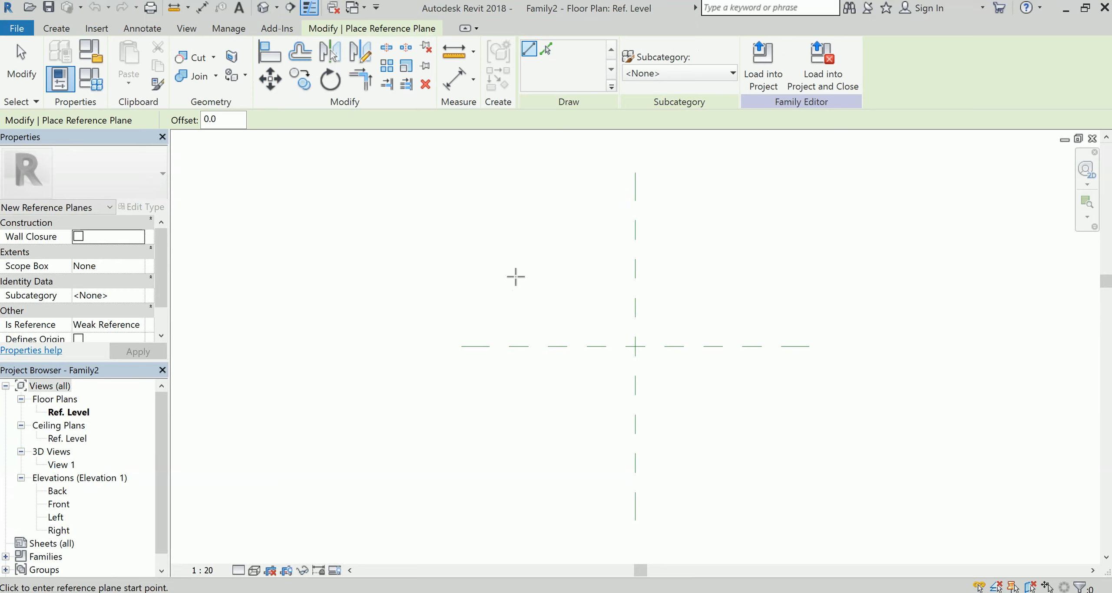
left_click(518, 240)
left_click(760, 240)
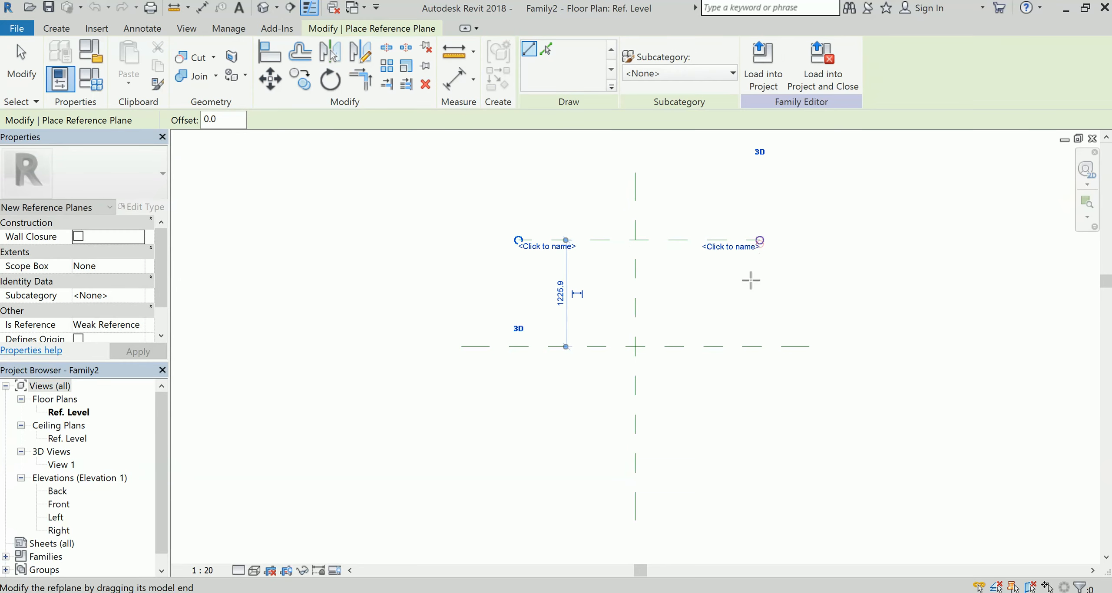
left_click(523, 460)
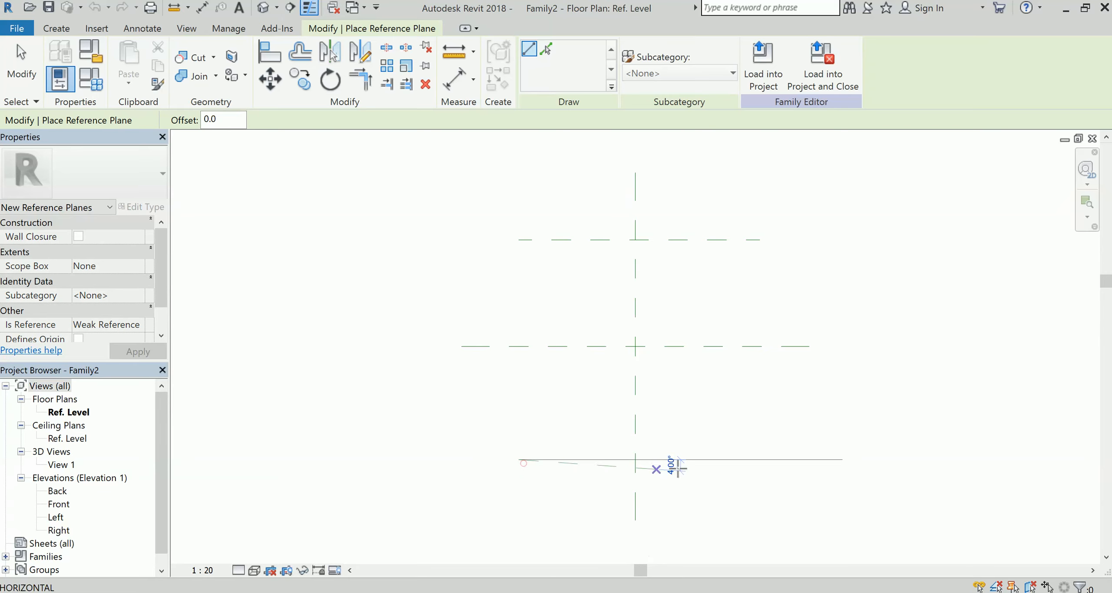
left_click(763, 460)
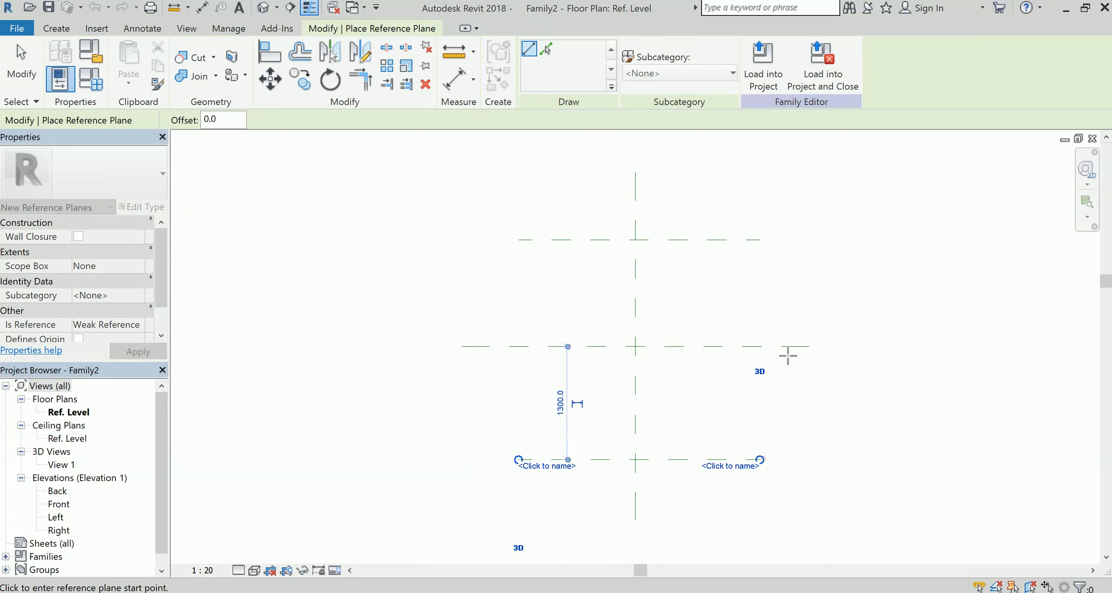
Draw two vertical reference planes, about 1257 mm left and 1200 mm right of the vertical centre plane.
left_click(525, 213)
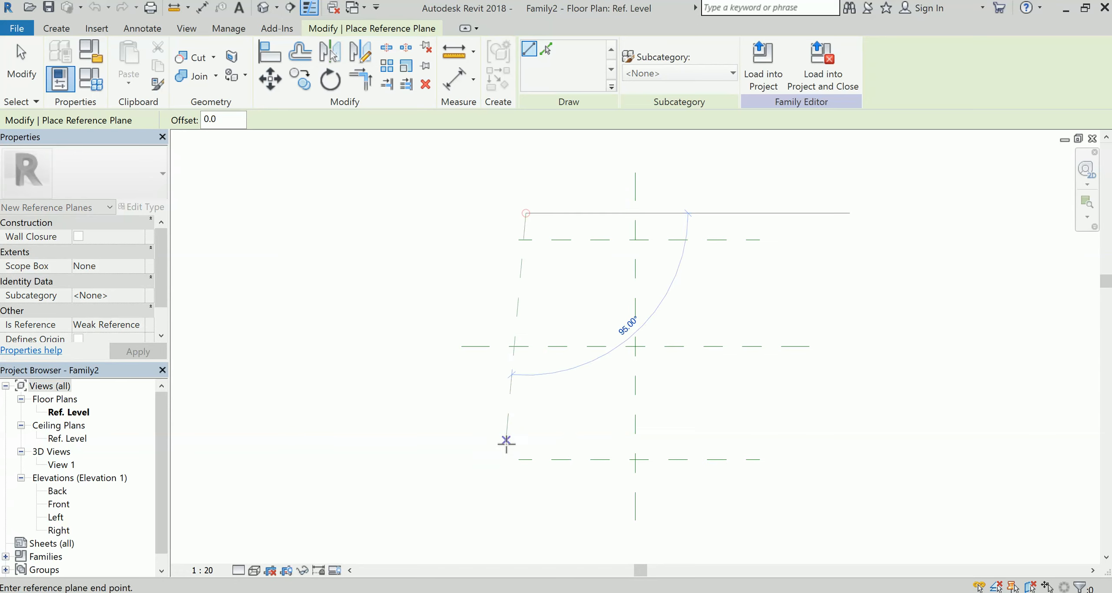
left_click(525, 492)
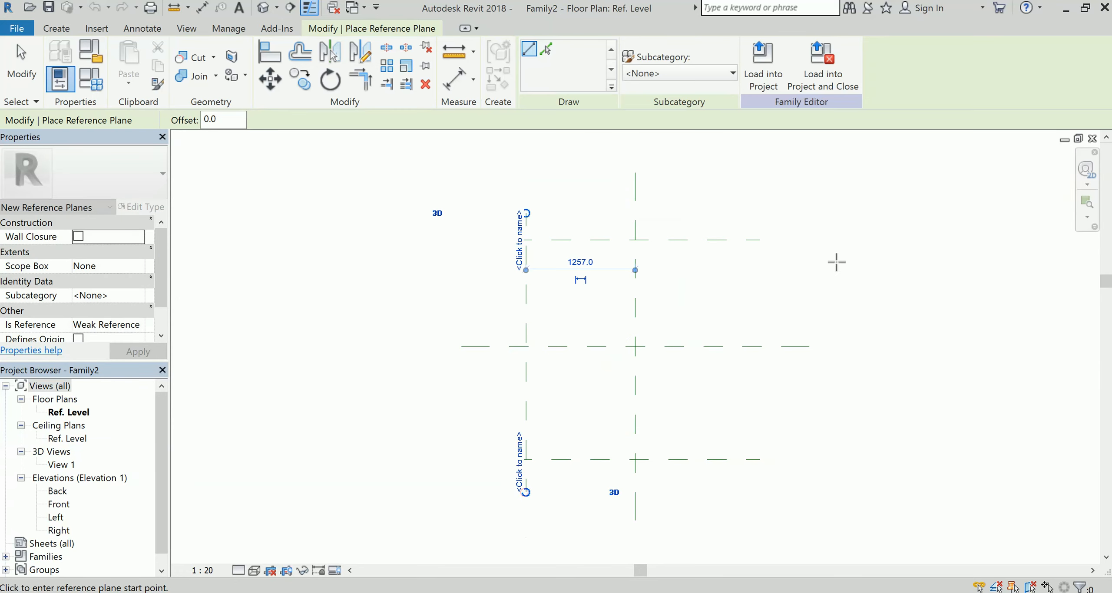
left_click(735, 217)
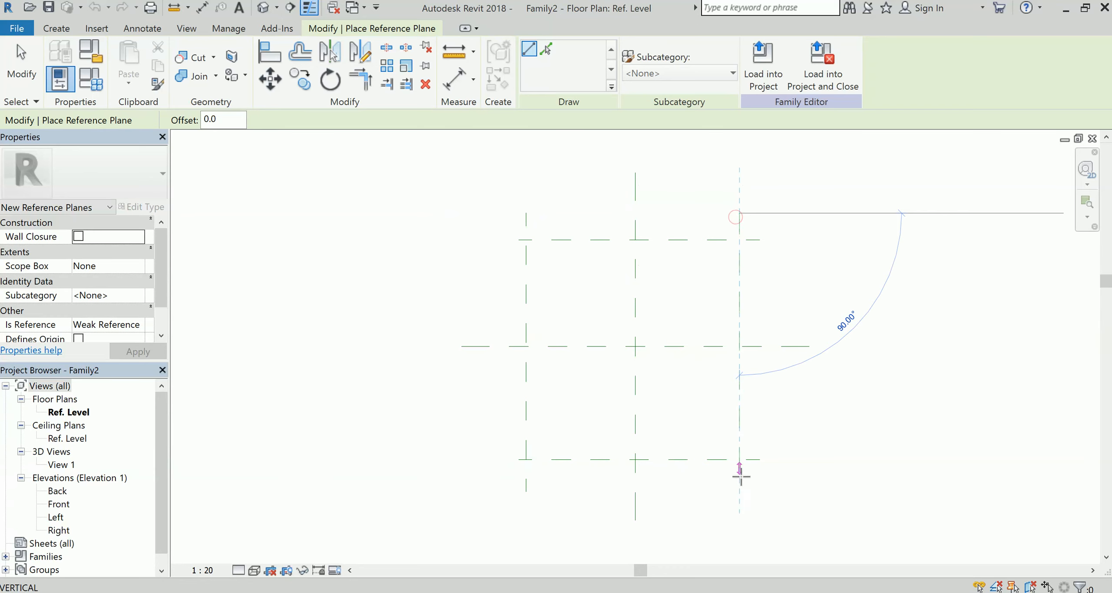
left_click(739, 492)
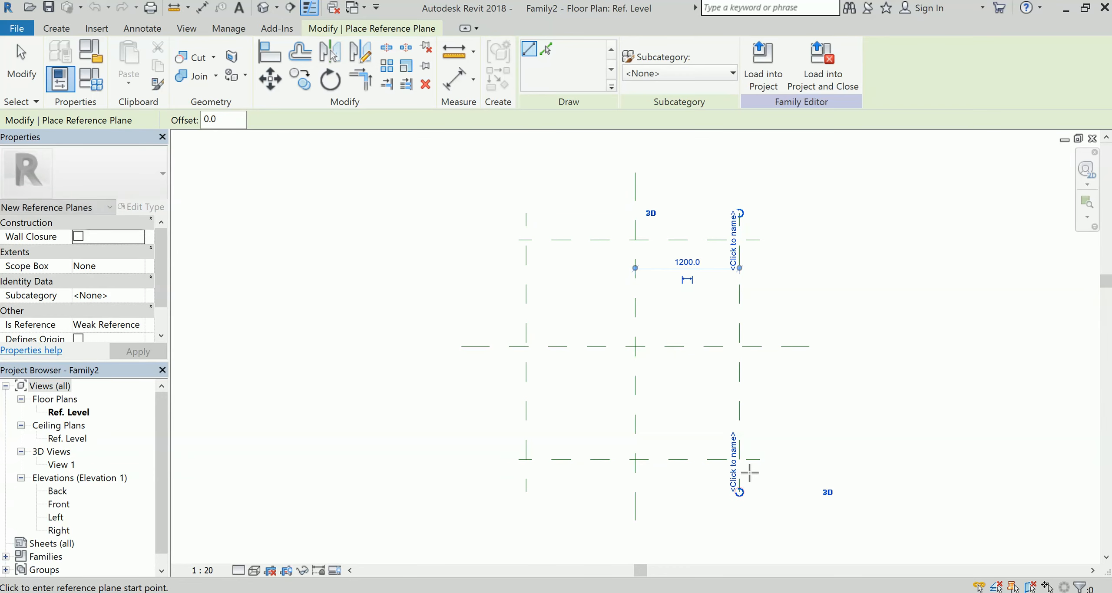
key("Escape")
key("Escape")
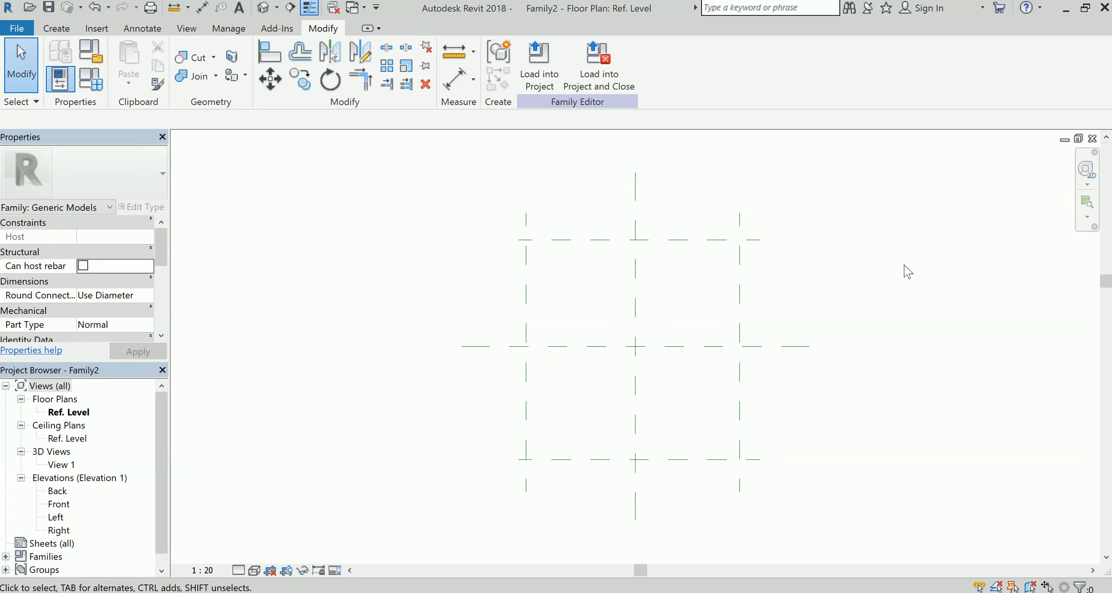
Add an aligned dimension across the three vertical reference planes, placed above them, and constrain its segments to be equal.
left_click(454, 78)
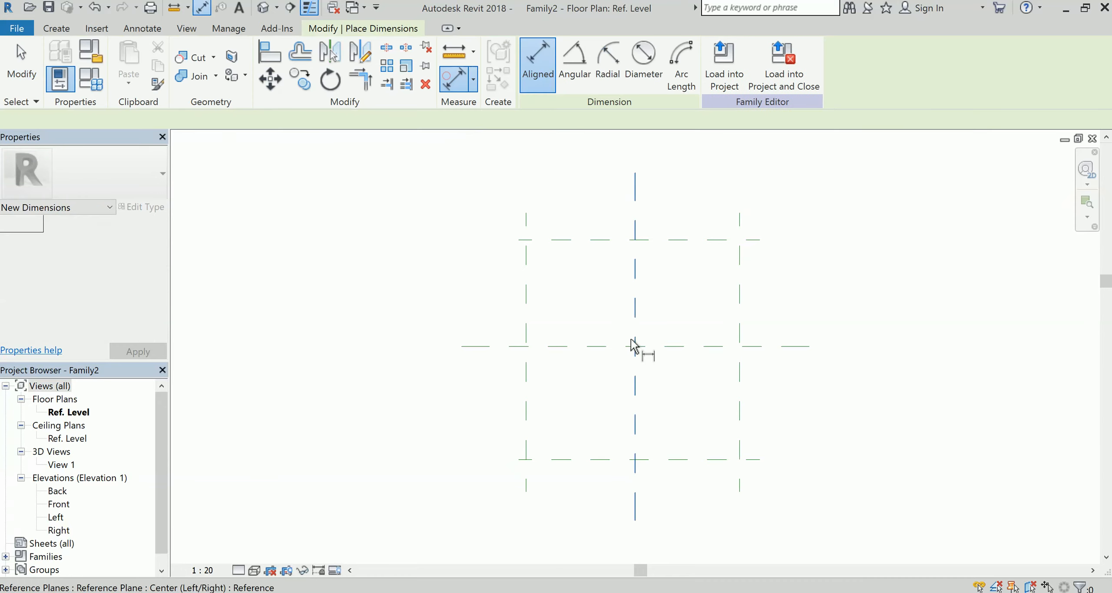
left_click(526, 287)
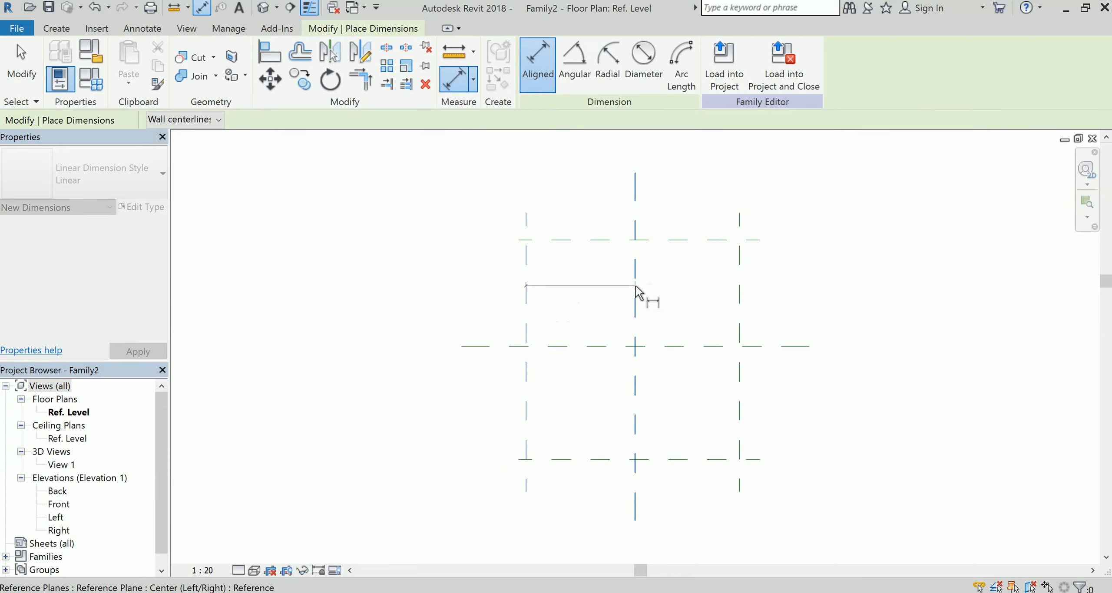
left_click(636, 292)
left_click(738, 297)
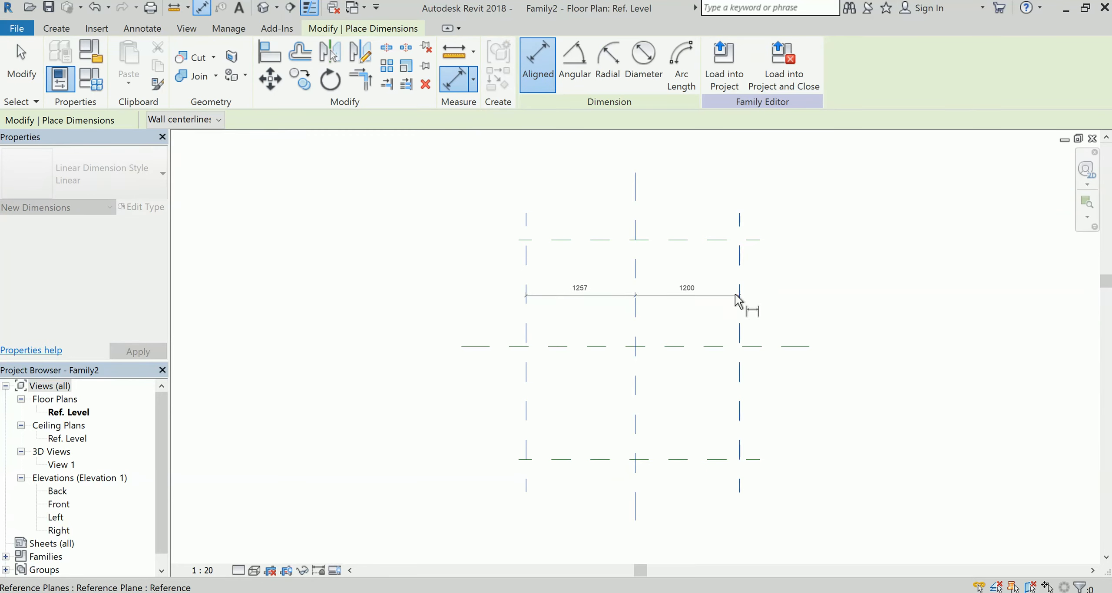
left_click(715, 217)
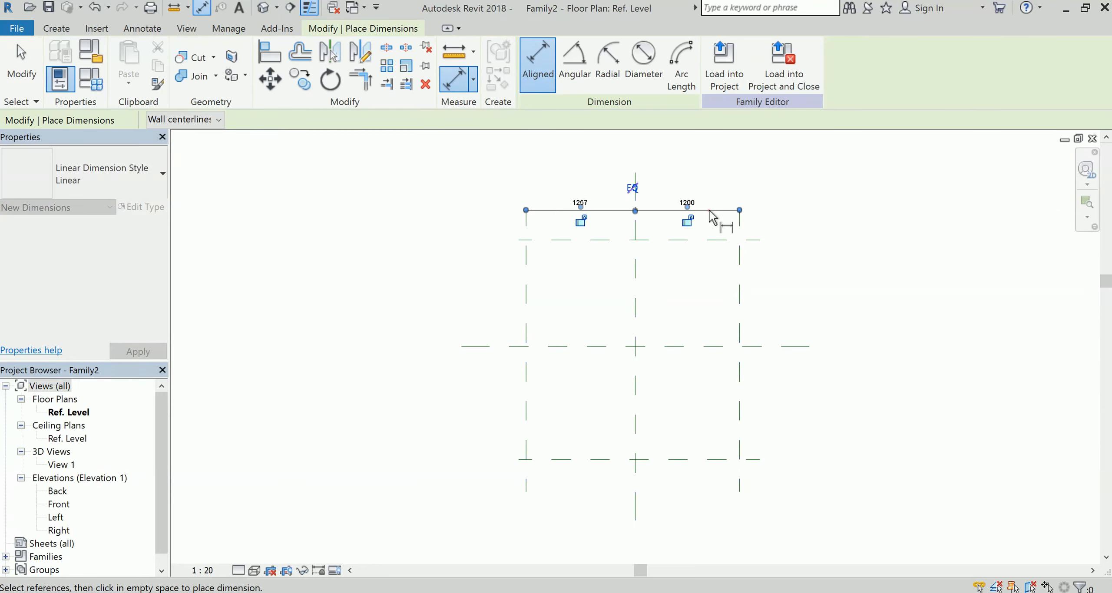
left_click(633, 190)
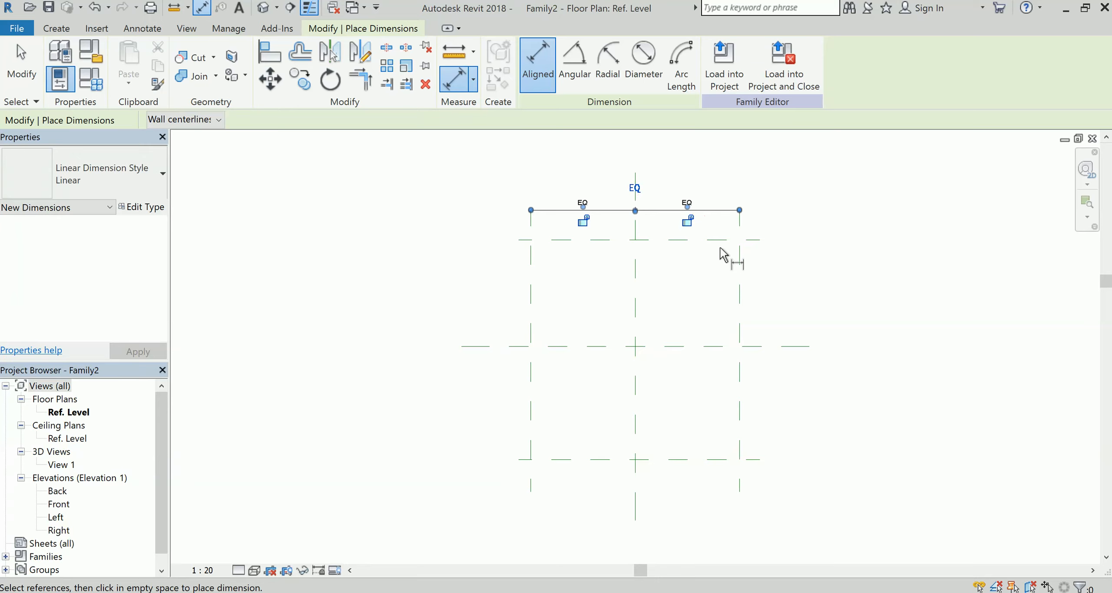
Add an aligned dimension across the three horizontal reference planes, placed left of them, and constrain its segments to be equal.
left_click(555, 461)
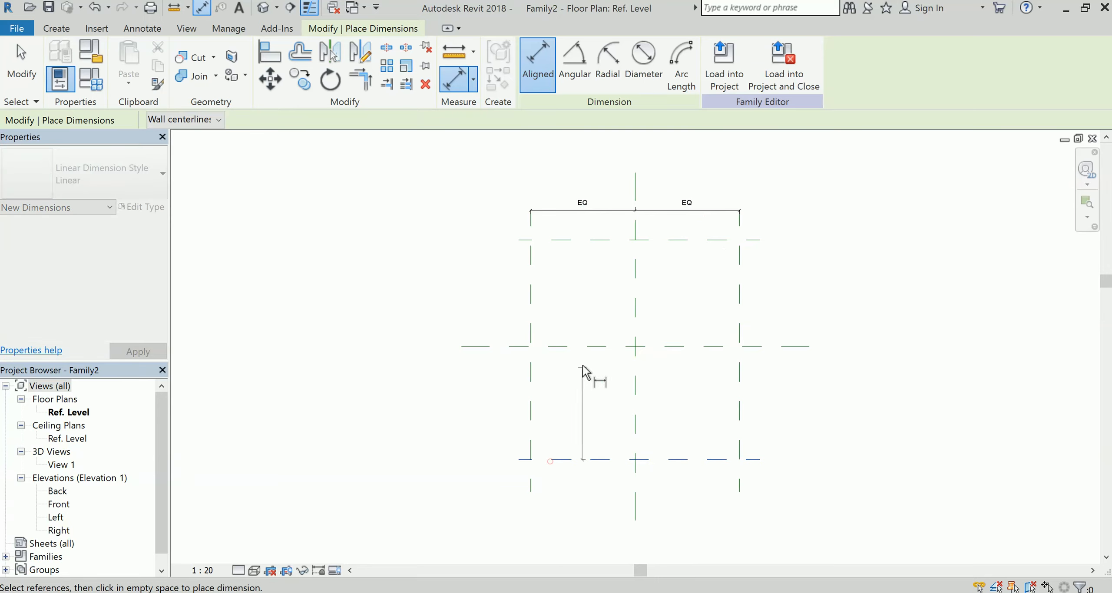
left_click(579, 347)
left_click(576, 241)
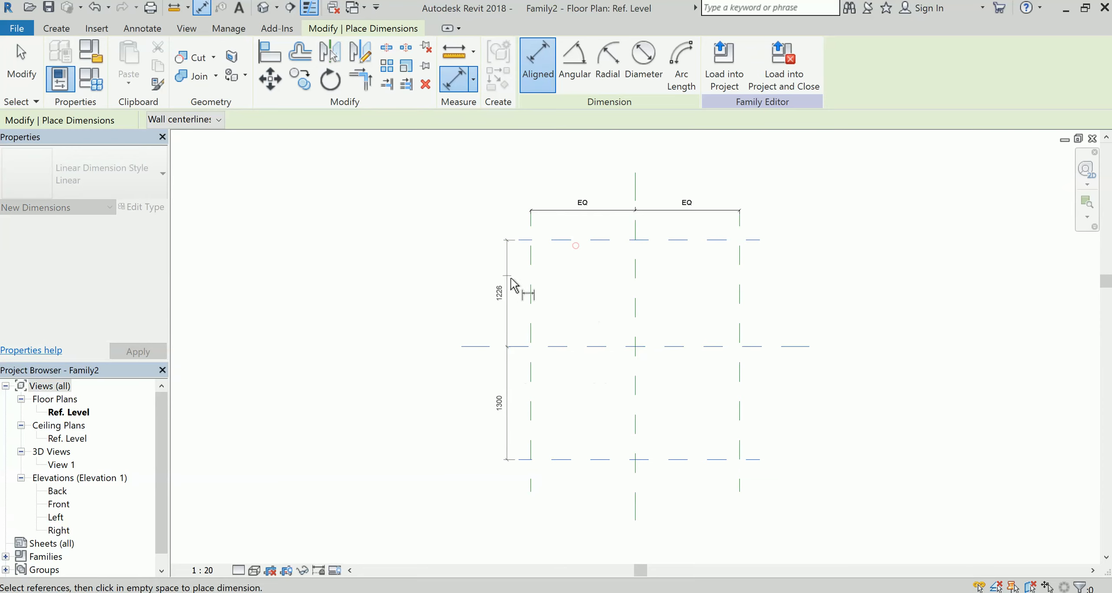
left_click(457, 278)
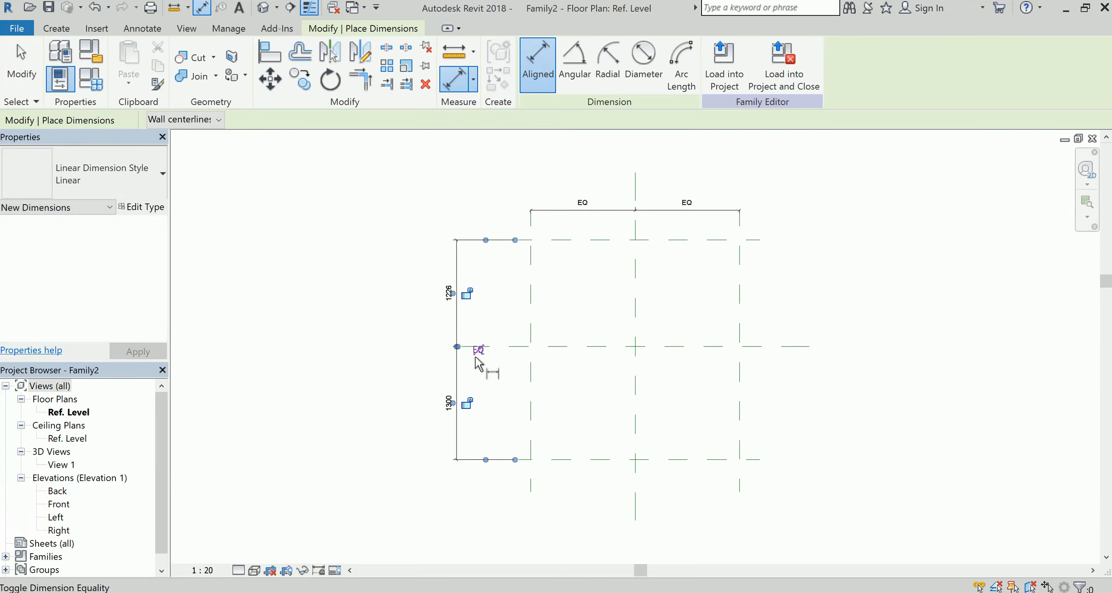
left_click(476, 356)
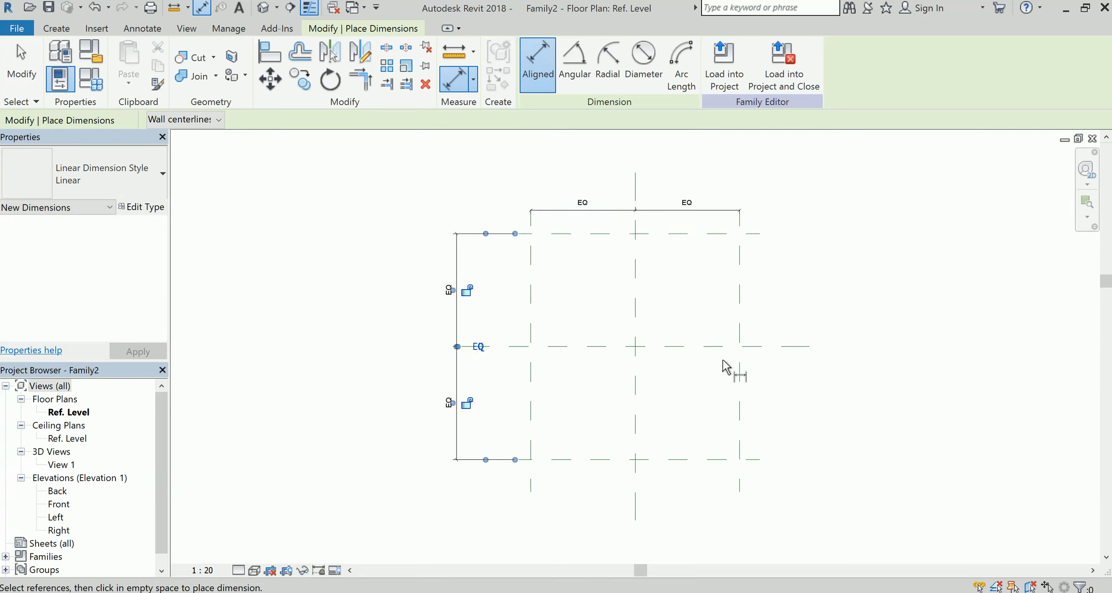
key("Escape")
key("Escape")
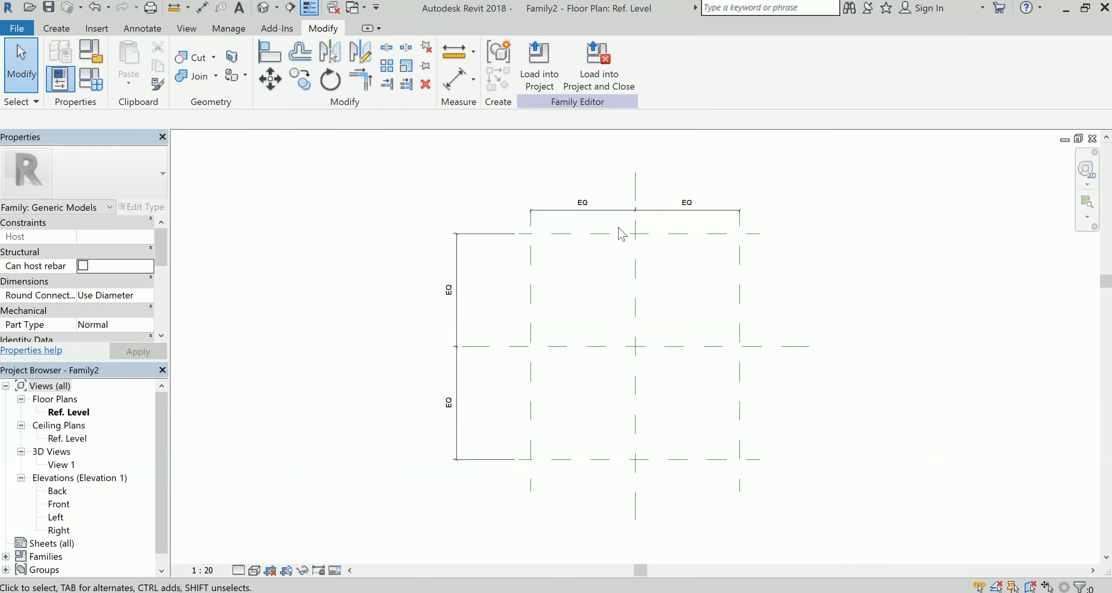
Dimension the overall distance between the two outer vertical reference planes, placed above the equality dimension.
key("d")
key("i")
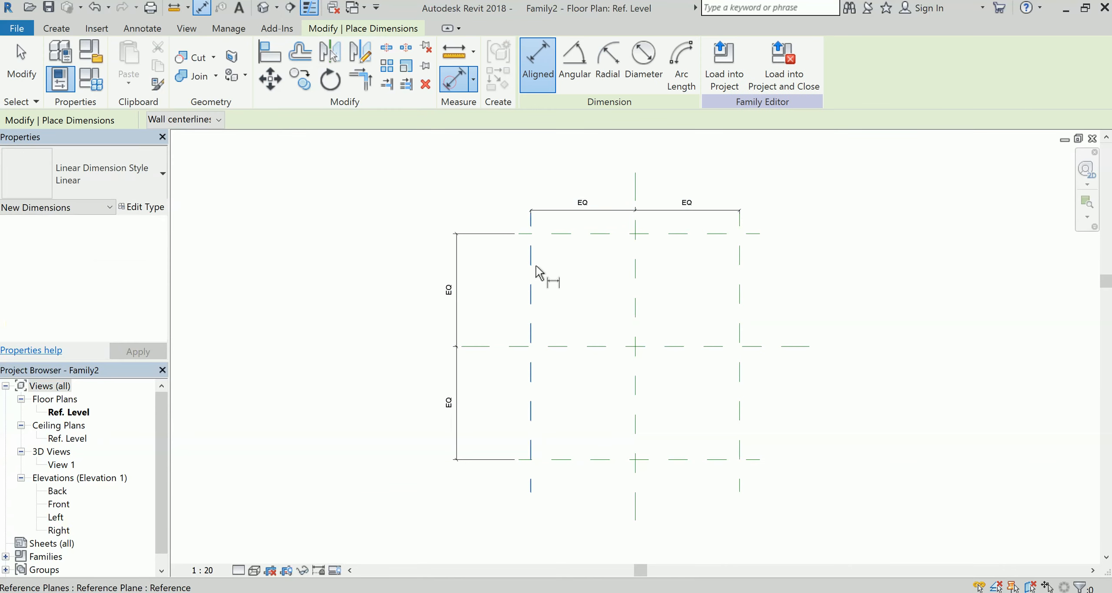
left_click(533, 269)
left_click(745, 307)
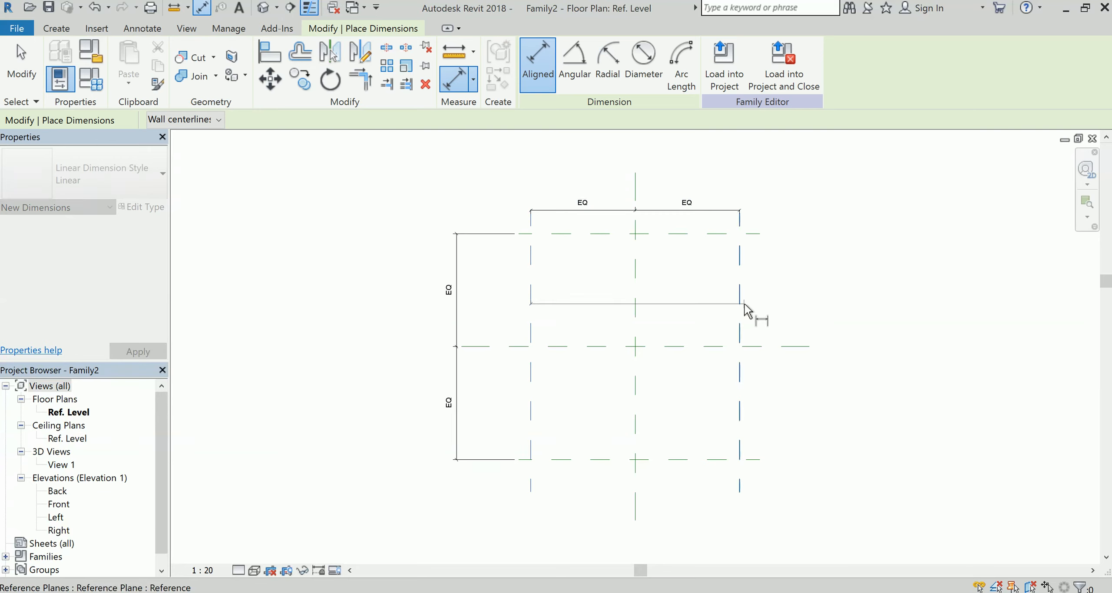
left_click(670, 157)
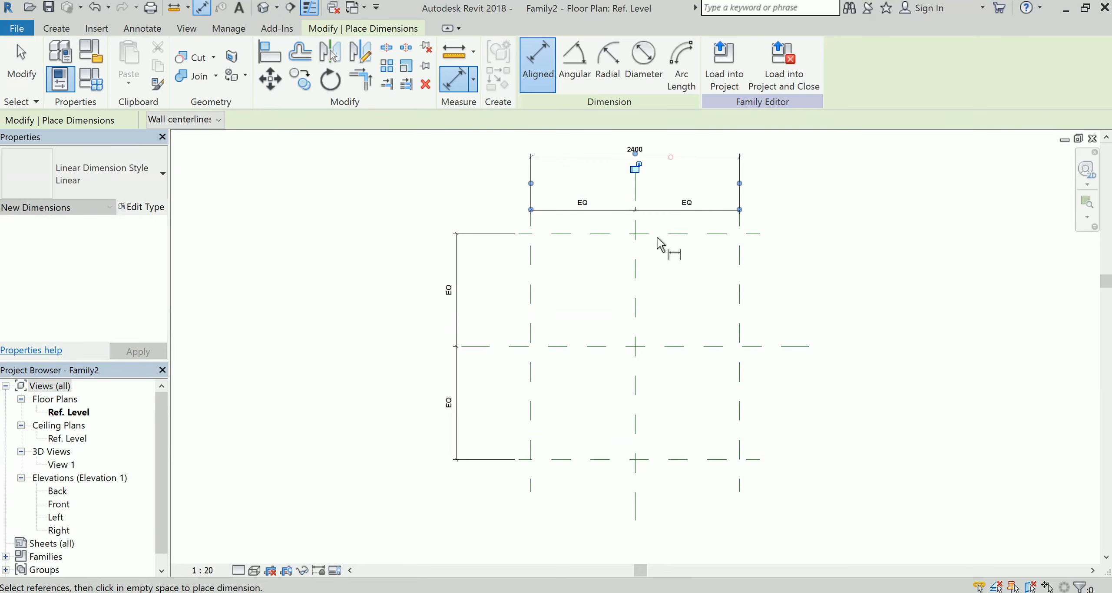
Dimension the overall distance between the two outer horizontal reference planes, placed left of the equality dimension.
left_click(567, 460)
left_click(589, 234)
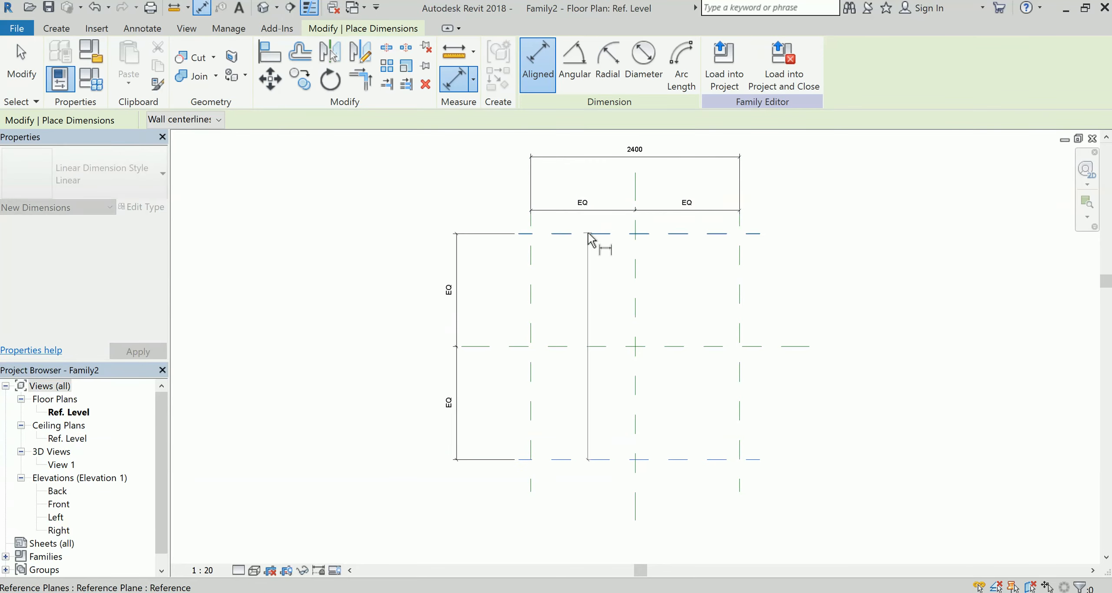
left_click(393, 266)
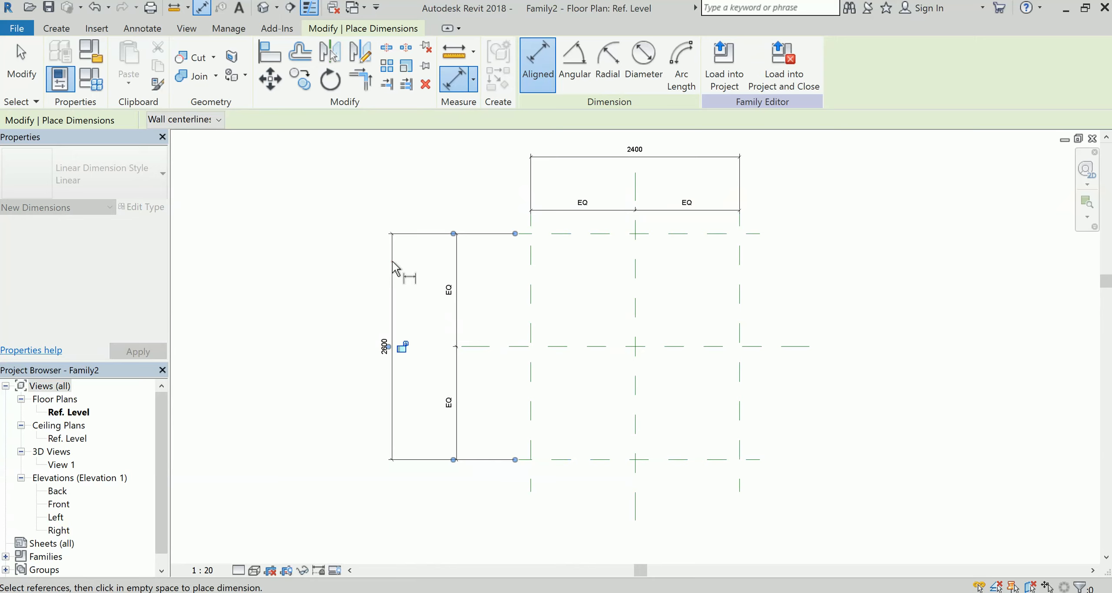
left_click(437, 185)
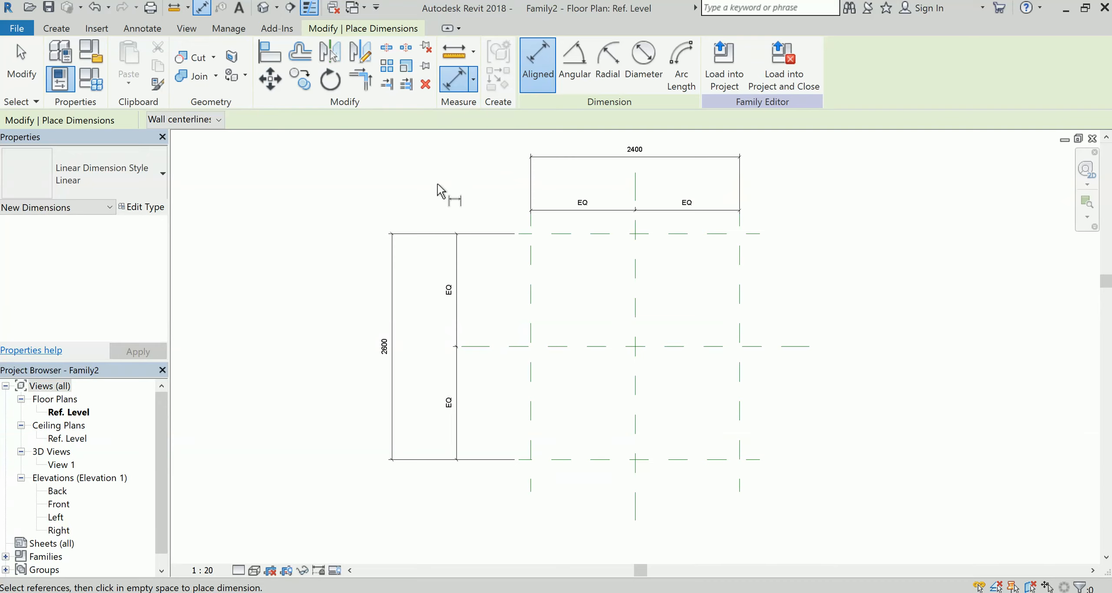
key("Escape")
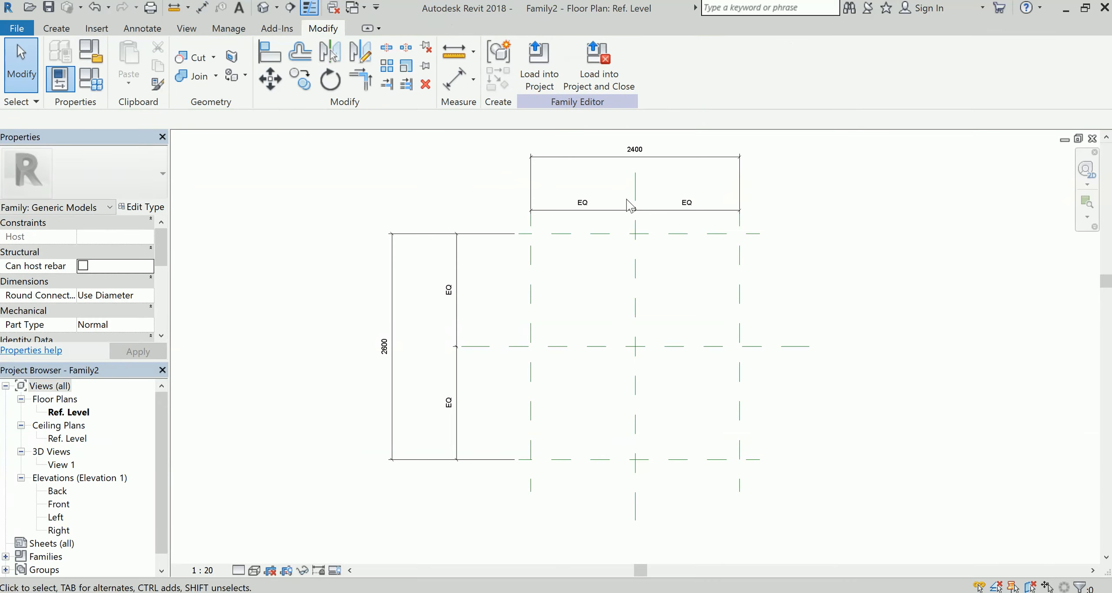
Label the overall dimension between the outer vertical reference planes with a new family type parameter named Length.
left_click(690, 158)
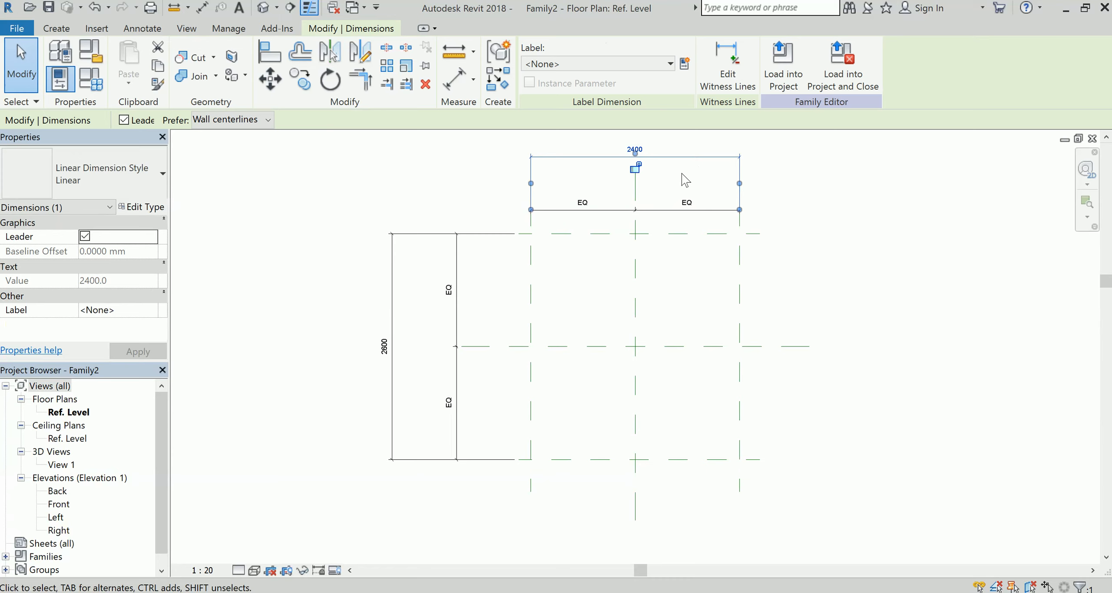
left_click(684, 64)
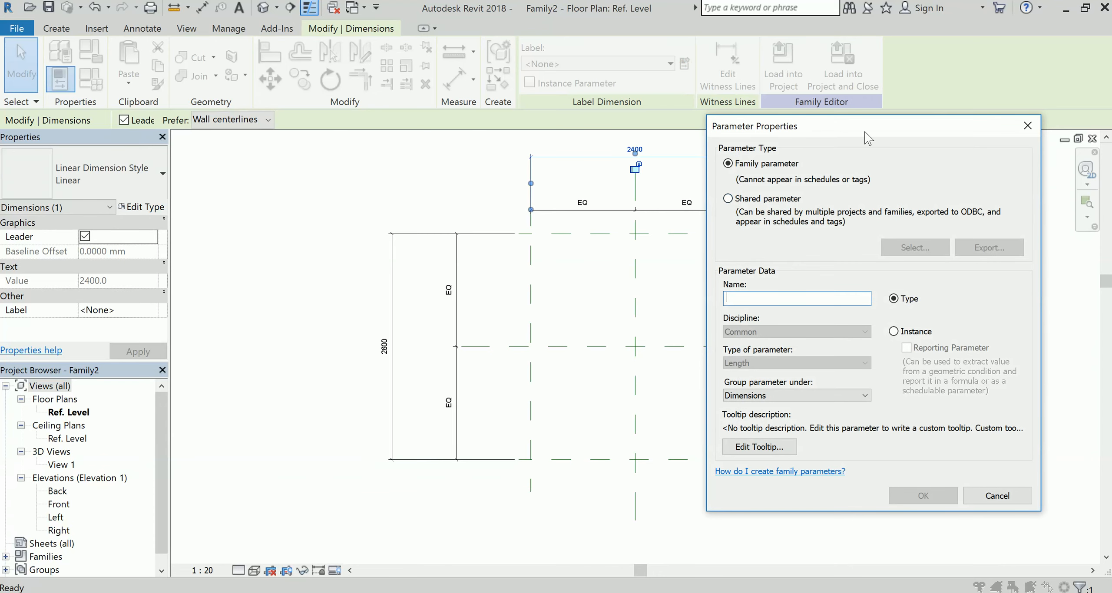
left_click_drag(864, 131, 135, 166)
left_click_drag(210, 123, 213, 123)
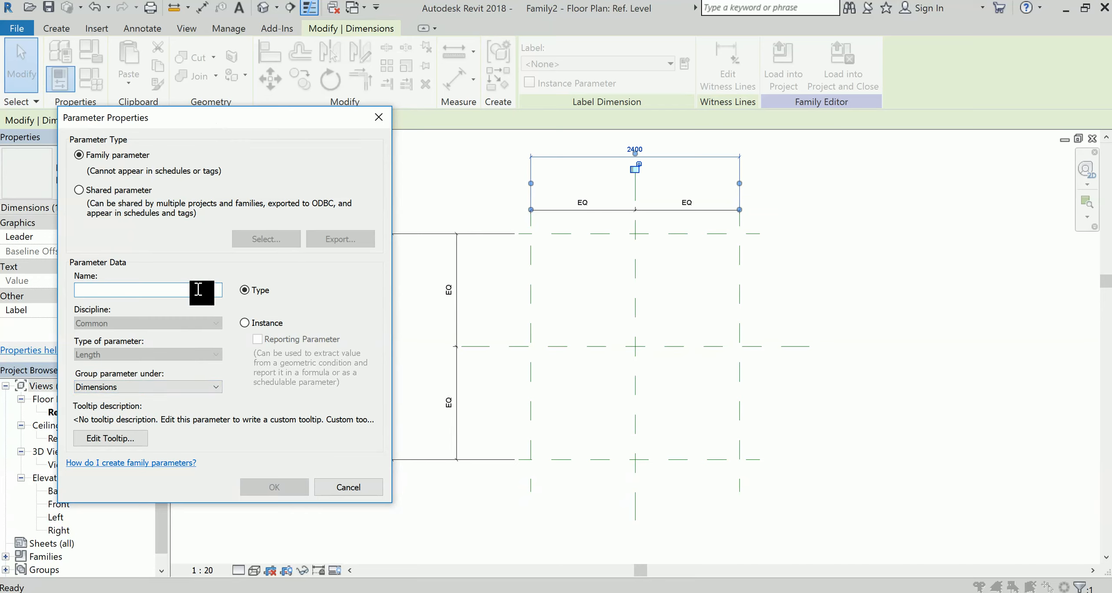
type("Len")
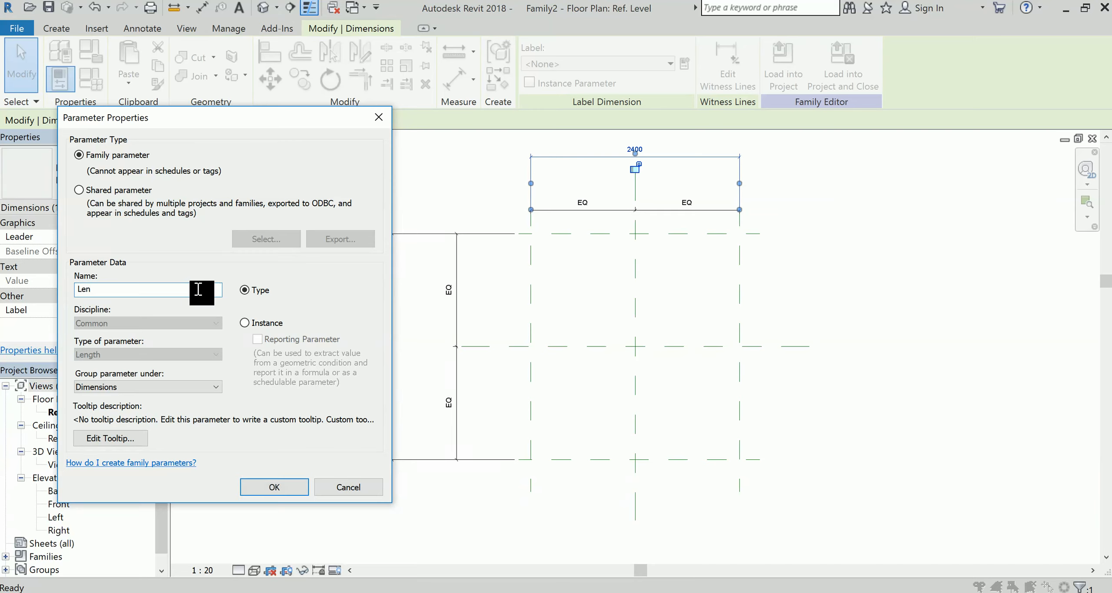
type("gth")
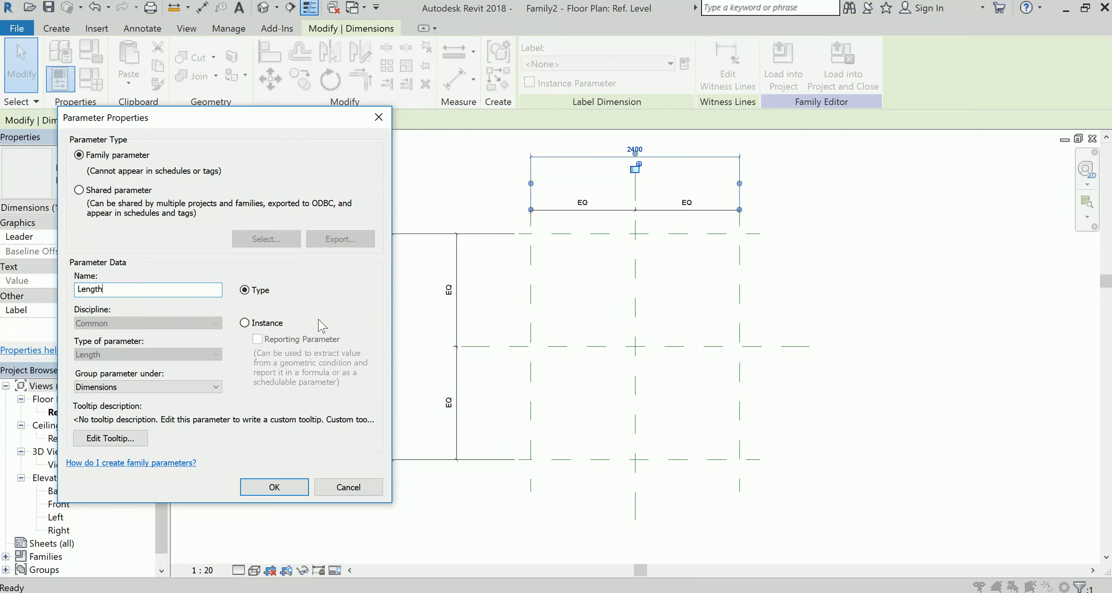
left_click(276, 487)
left_click(864, 241)
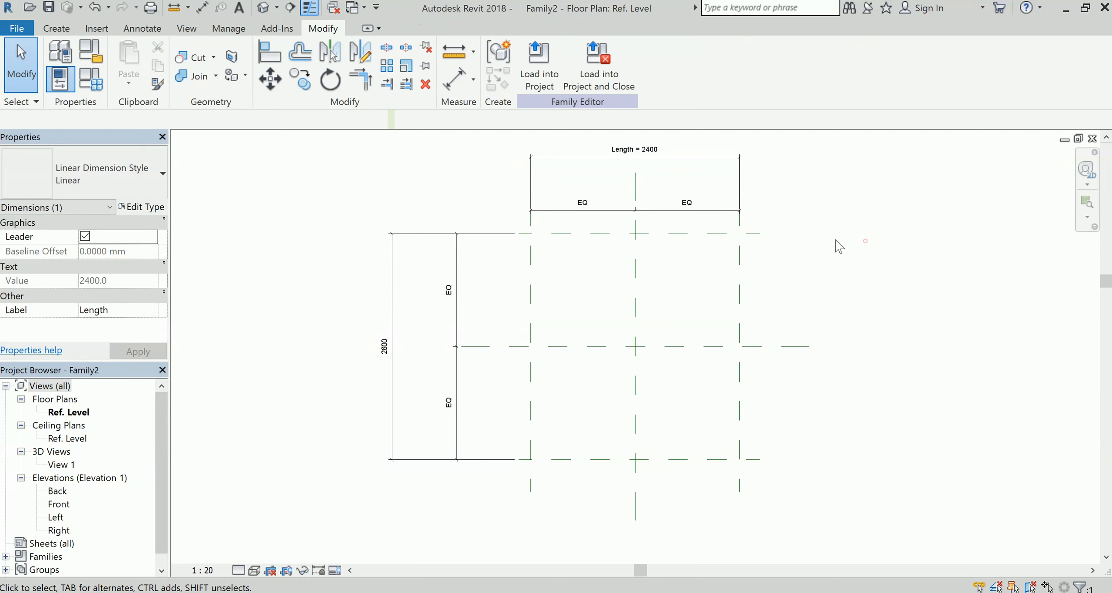
Label the overall dimension between the outer horizontal reference planes with a new family type parameter named Width.
left_click(390, 302)
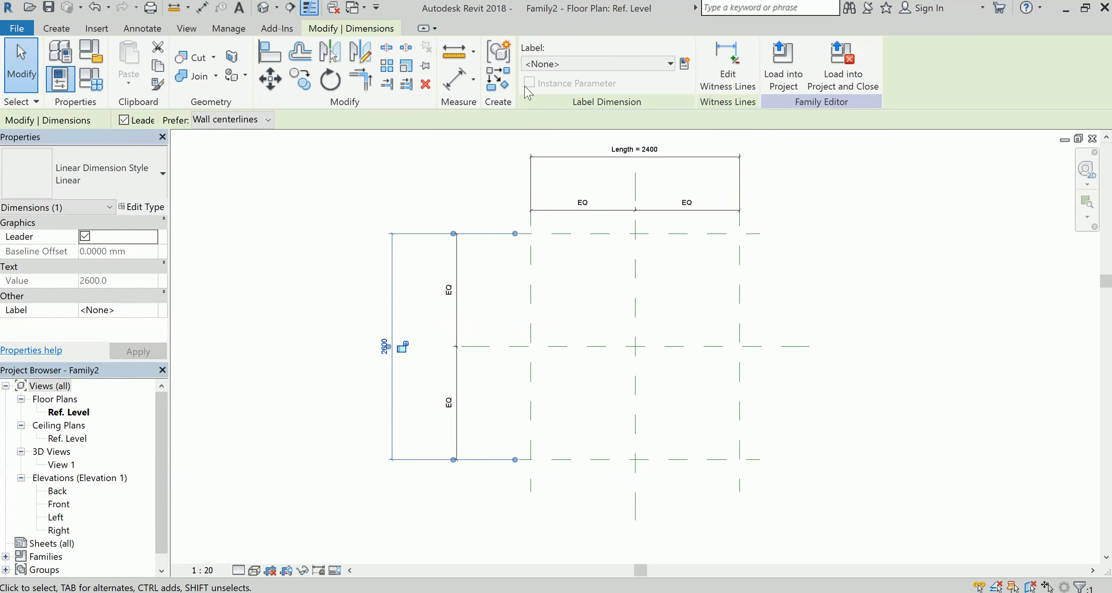
left_click(688, 69)
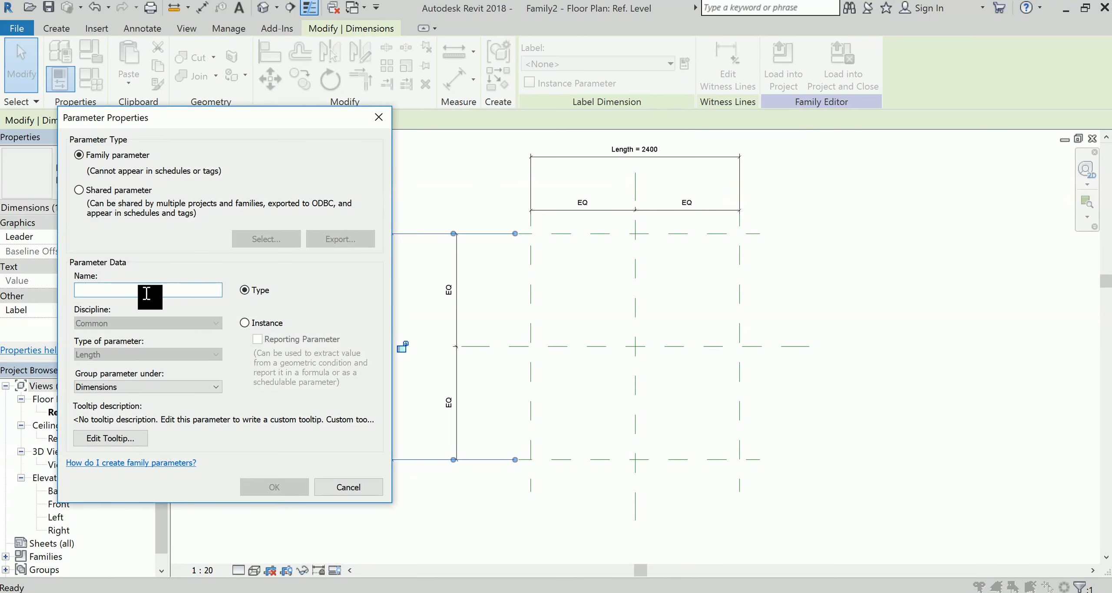
type("Width")
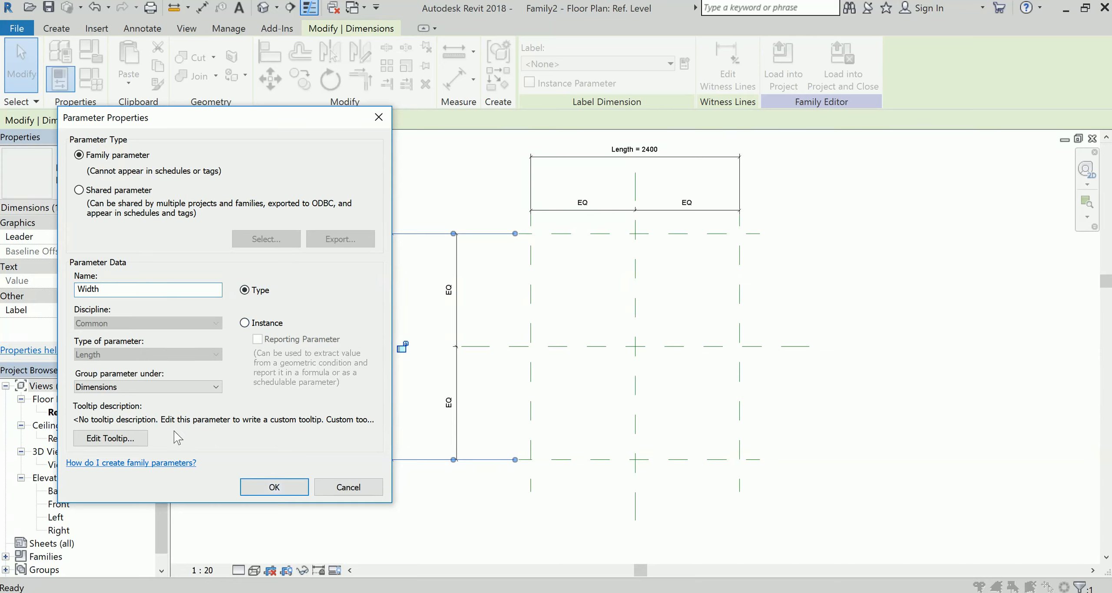
left_click(278, 485)
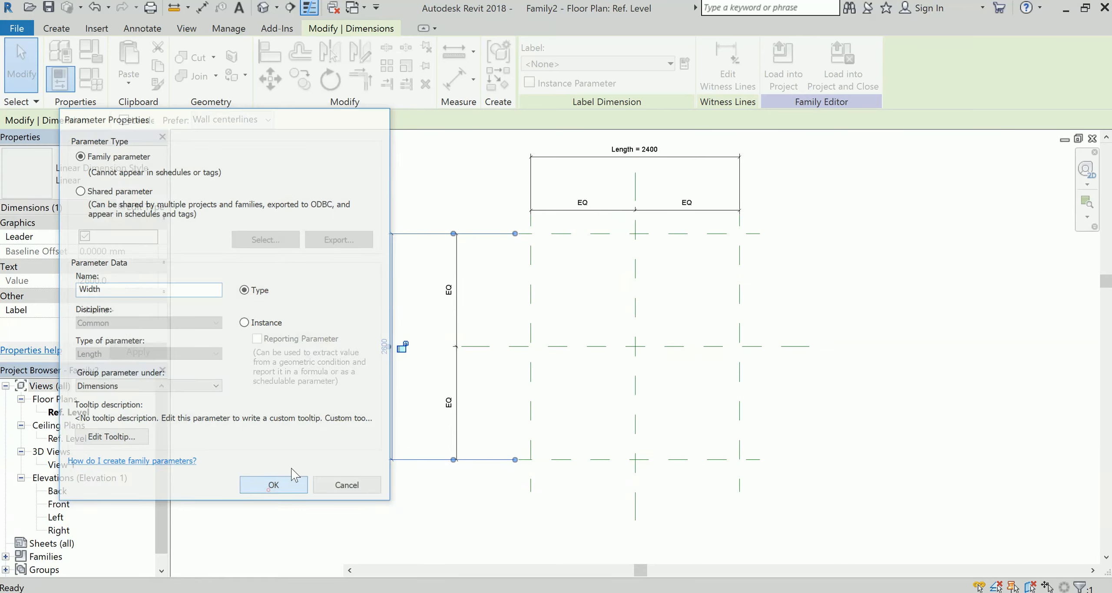
left_click(908, 340)
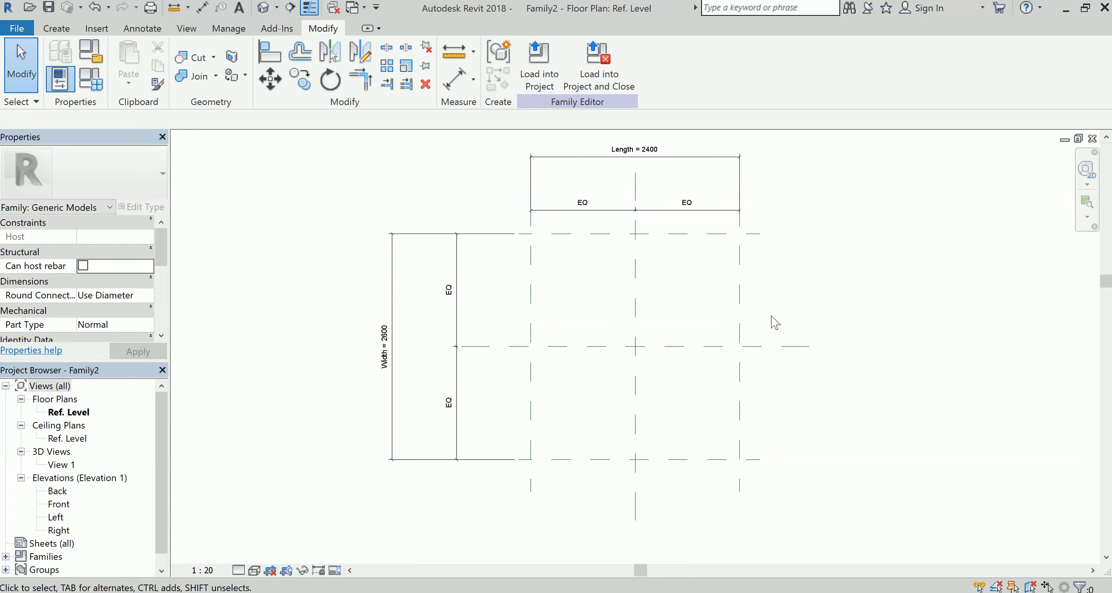
Start an extrusion with a depth of 250 and sketch a rectangle inside the outer reference planes, clear of all four.
left_click(65, 27)
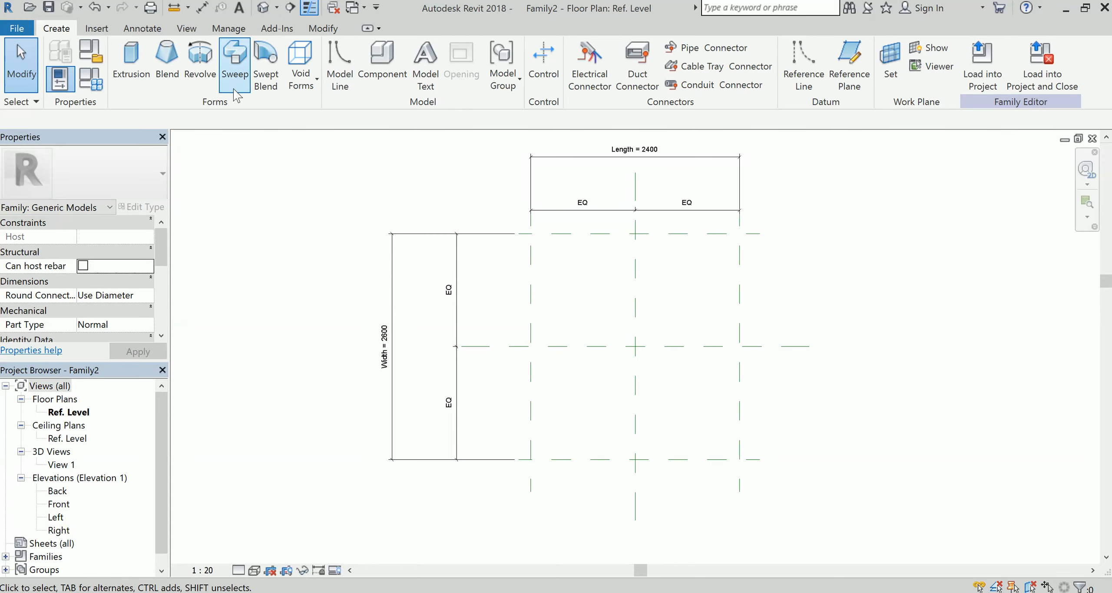
left_click(131, 61)
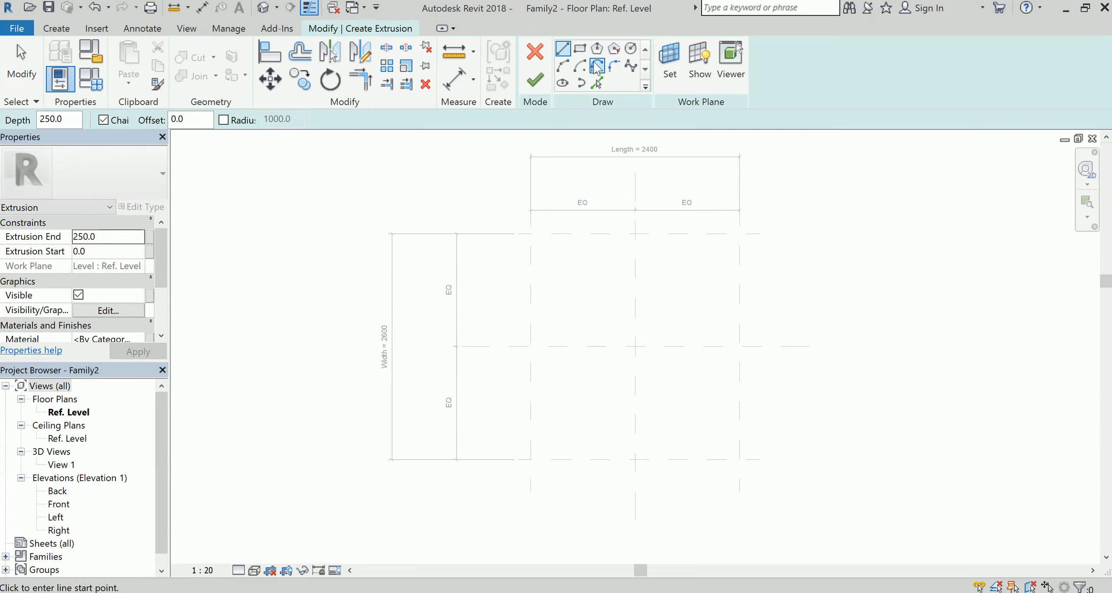
left_click(580, 49)
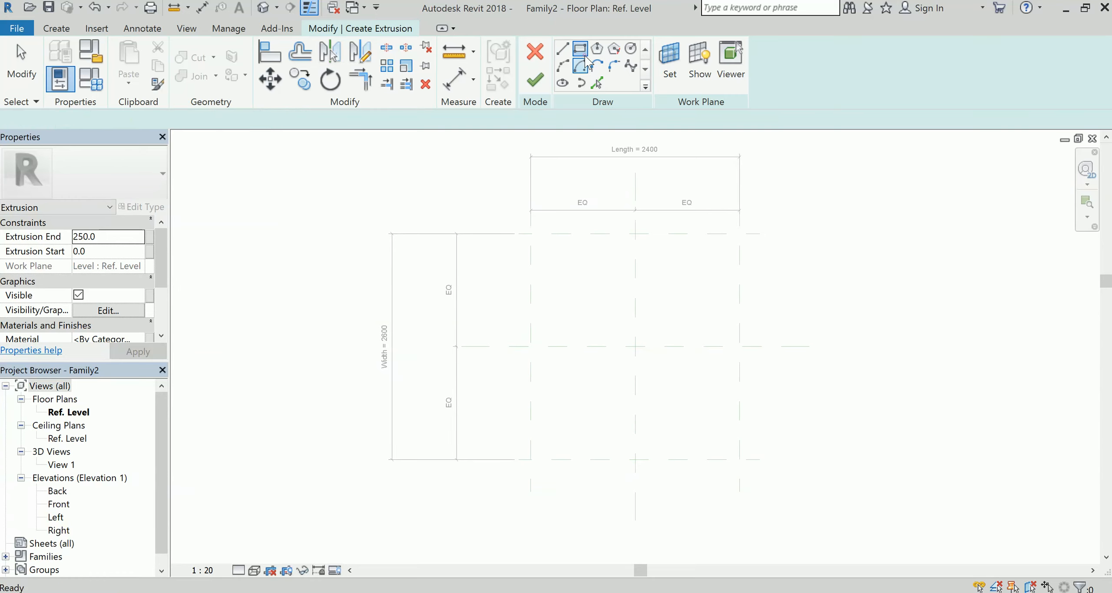
left_click(558, 267)
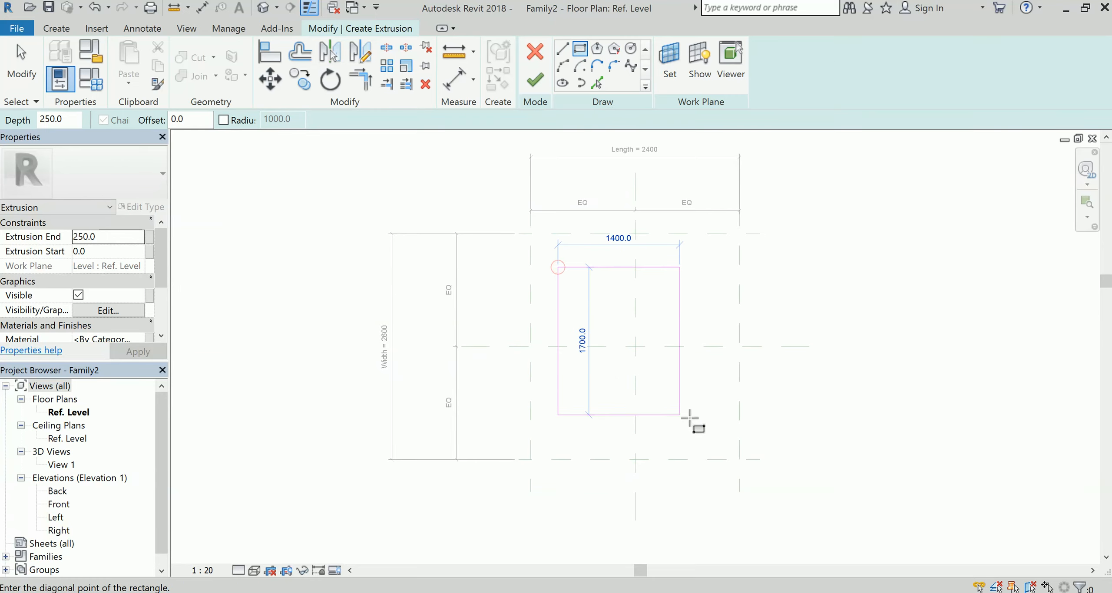
left_click(705, 423)
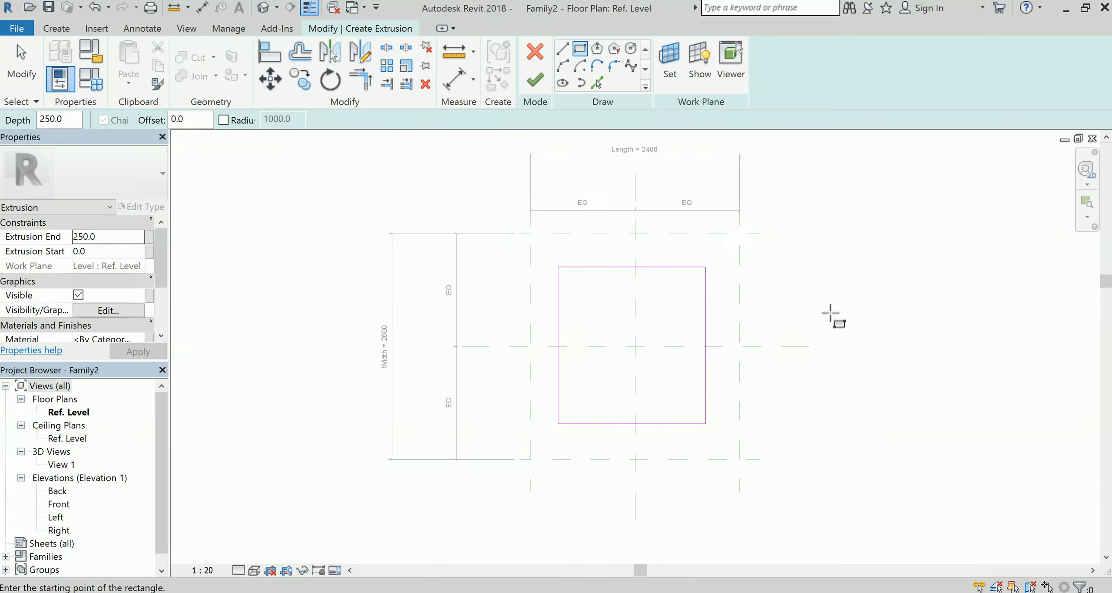
key("Escape")
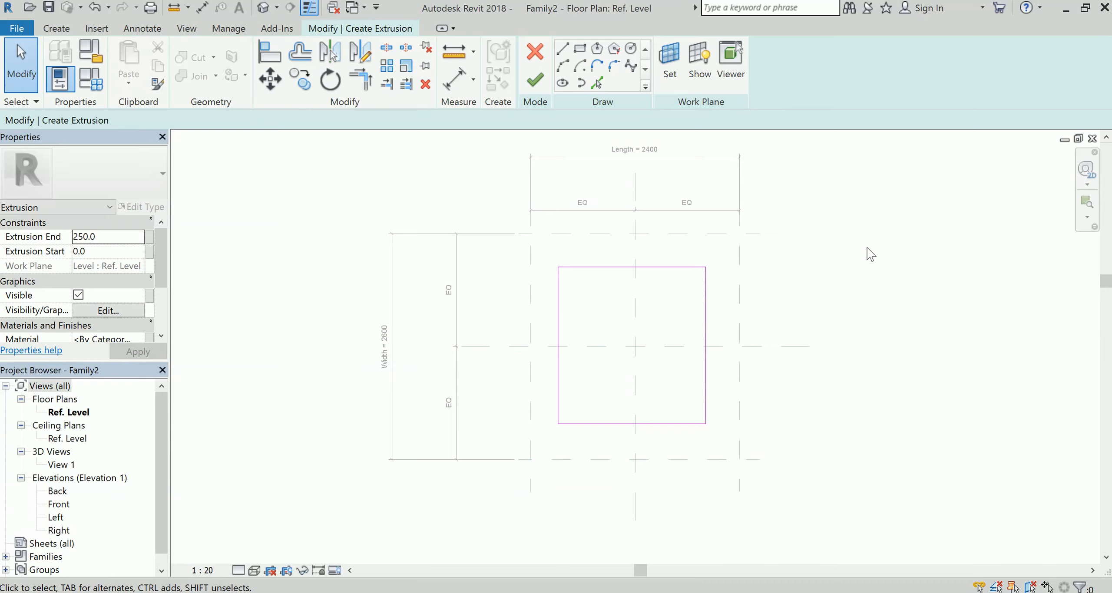
Align the rectangle's upper and left edges to the adjacent outer reference planes and lock them there.
key("a")
key("l")
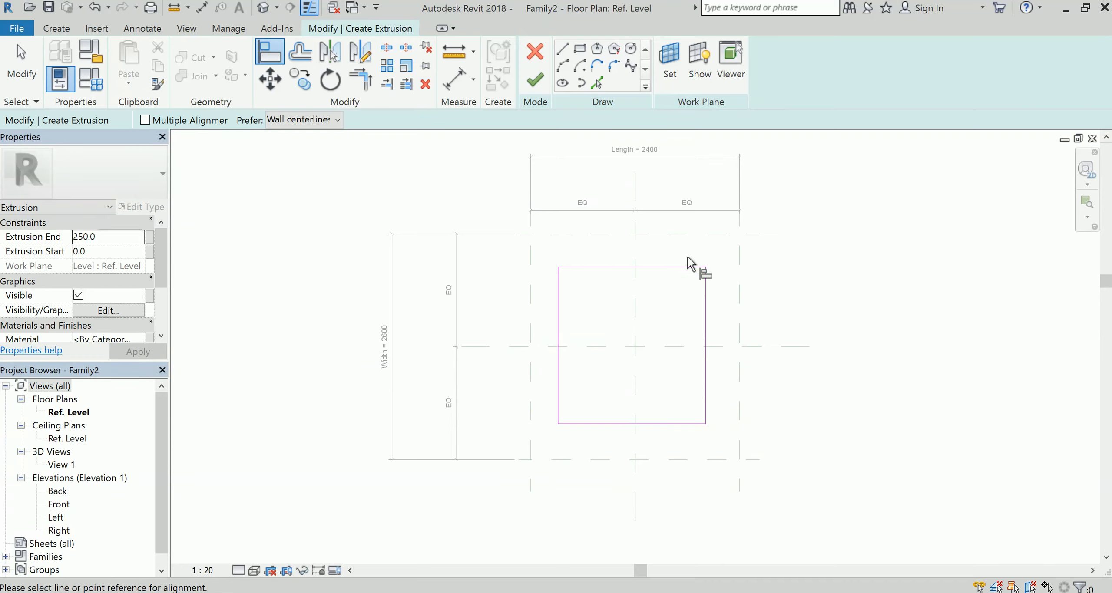
left_click(706, 236)
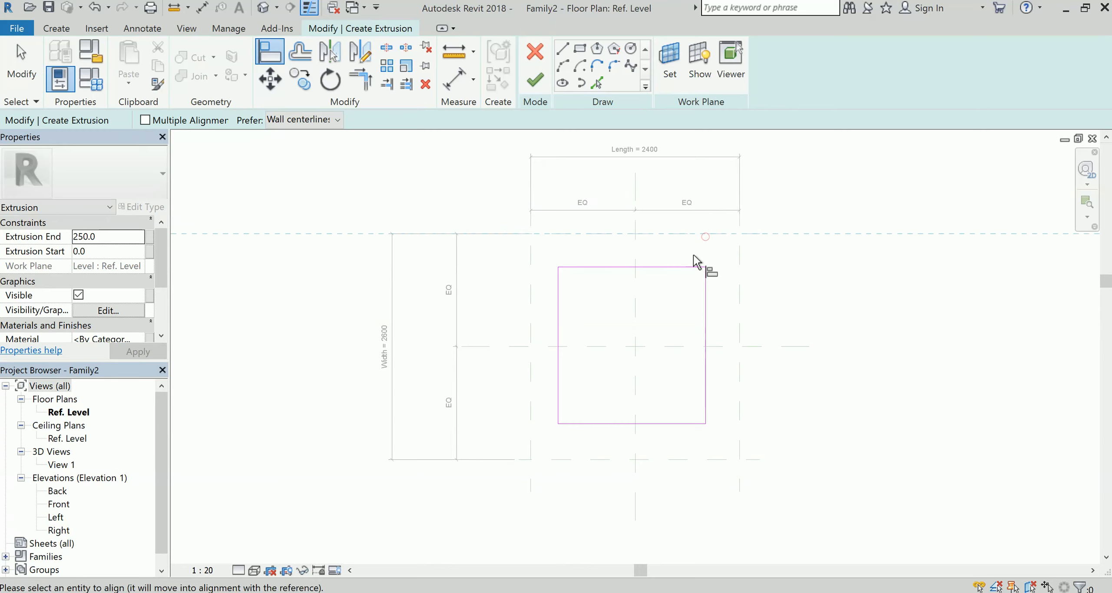
left_click(684, 267)
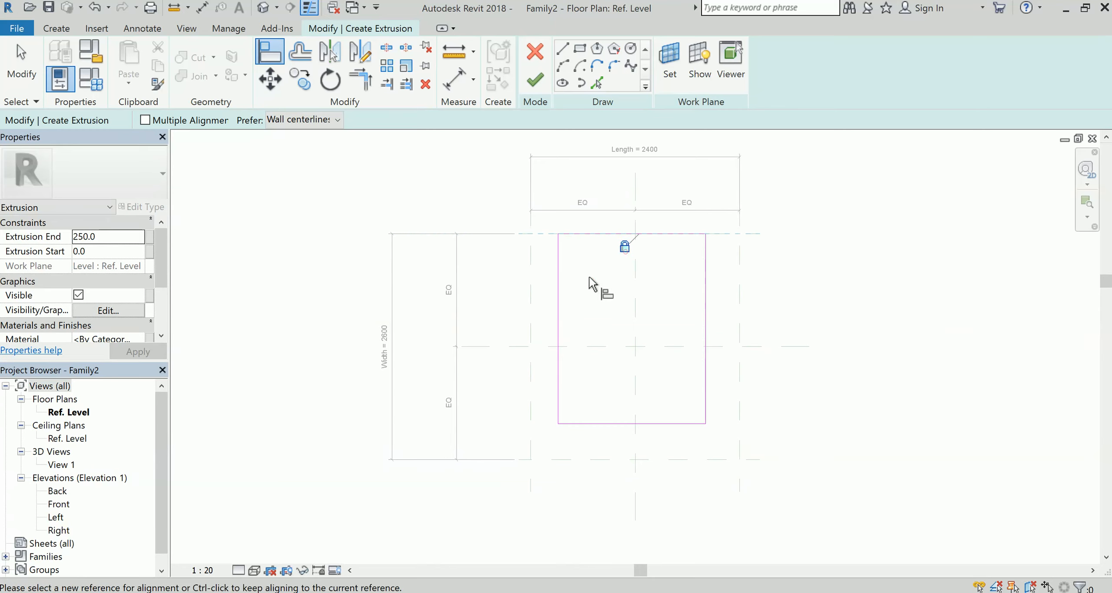
left_click(533, 291)
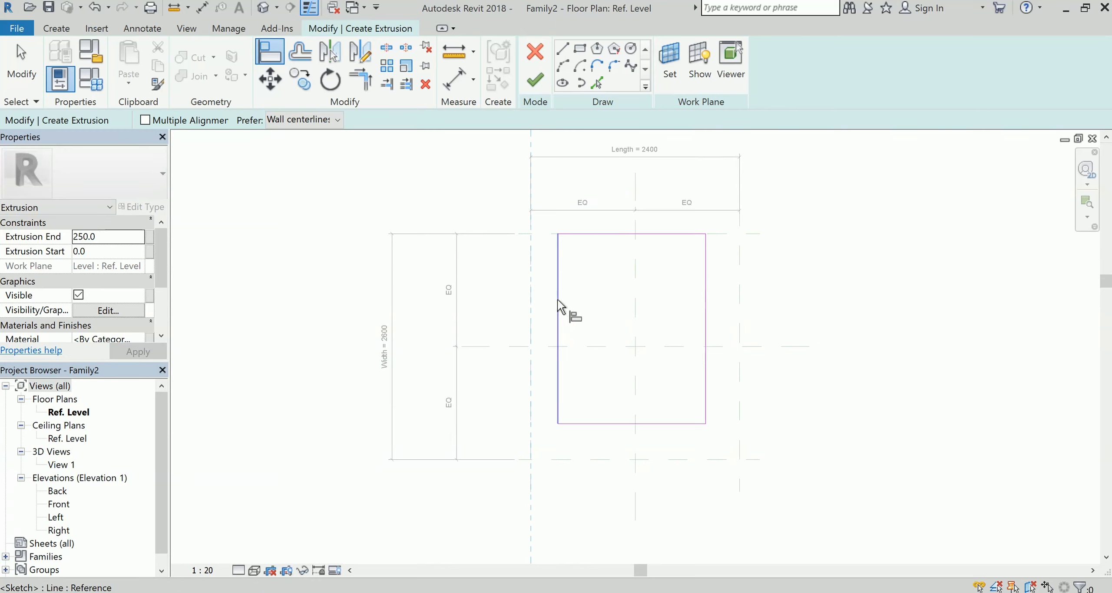
left_click(558, 298)
Align and lock the rectangle's lower and right edges to the adjacent outer reference planes, and finish the extrusion.
left_click(624, 461)
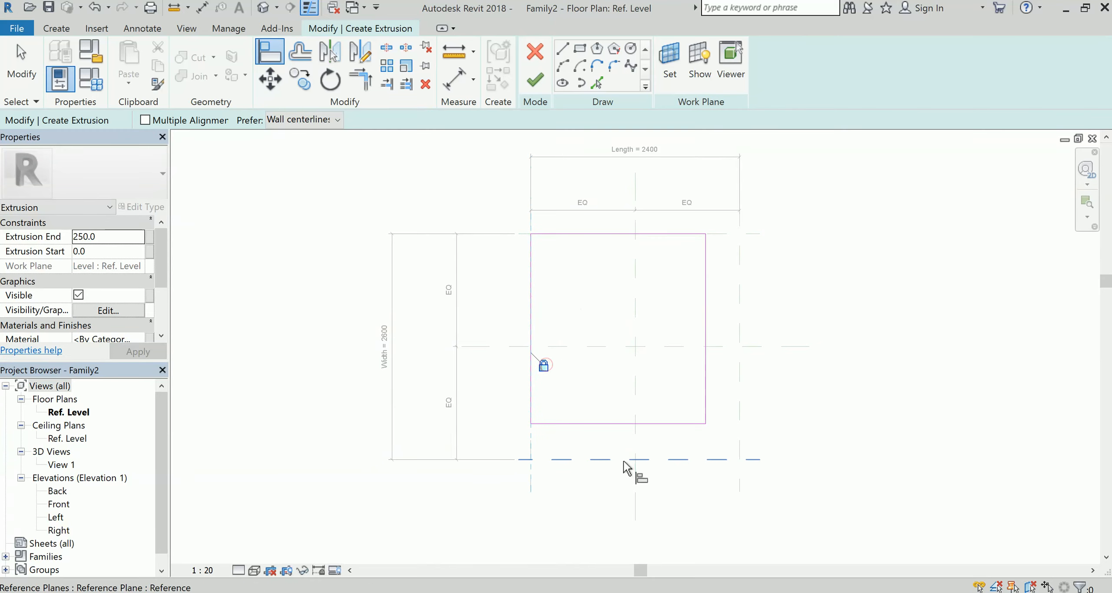
left_click(622, 426)
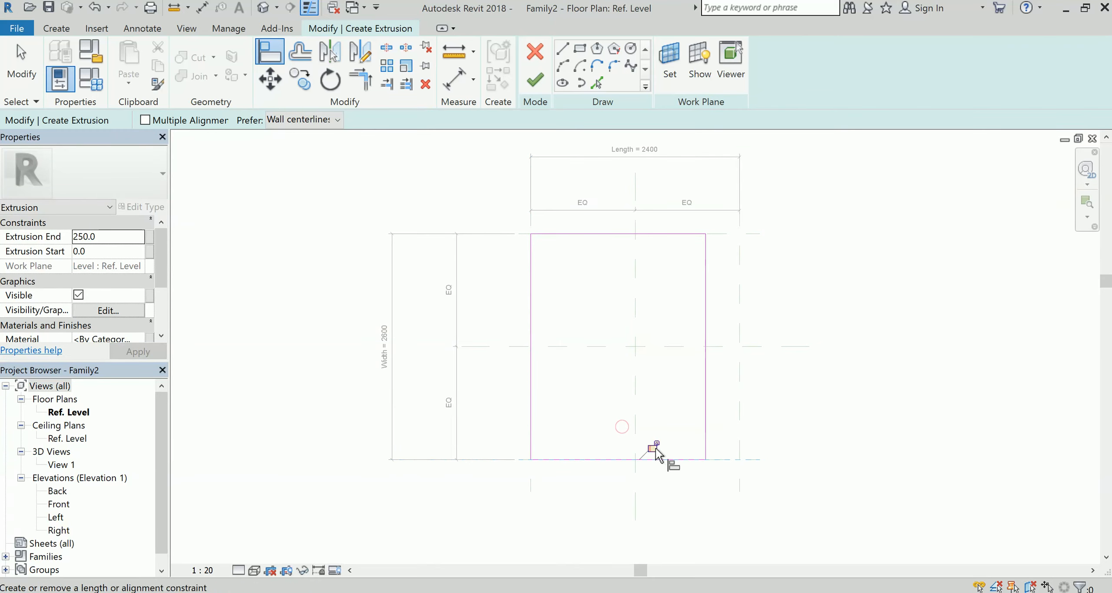
left_click(739, 395)
left_click(707, 397)
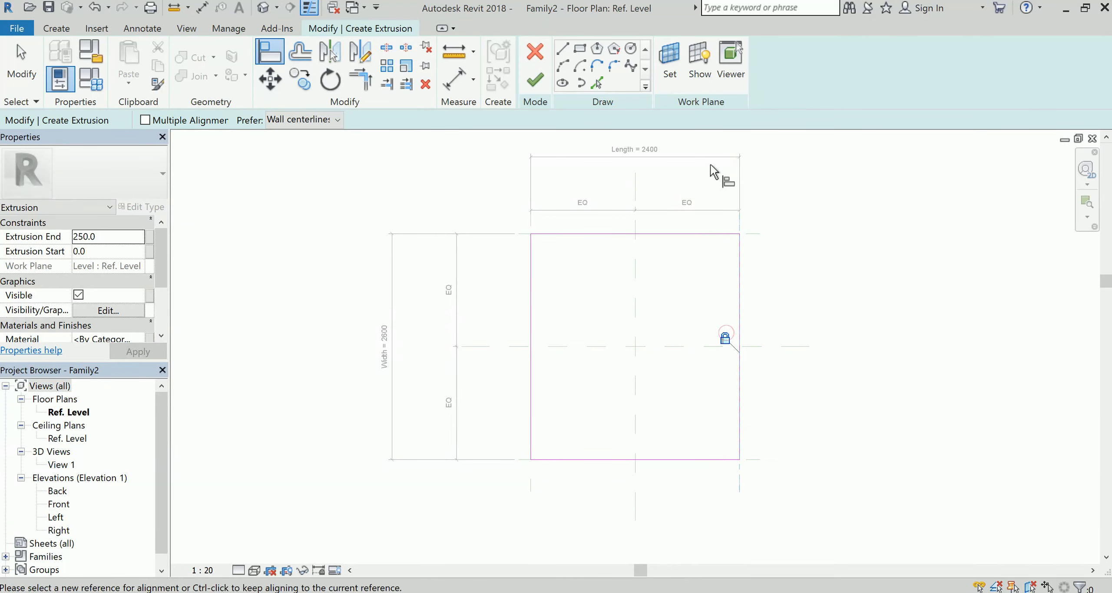
left_click(535, 79)
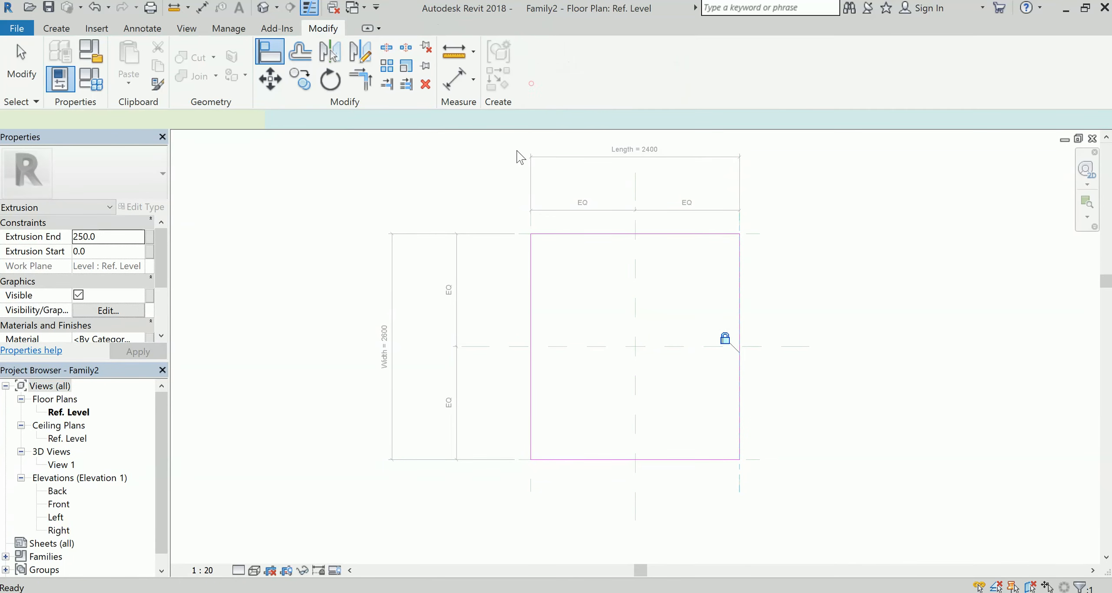
left_click(904, 259)
left_click(744, 225)
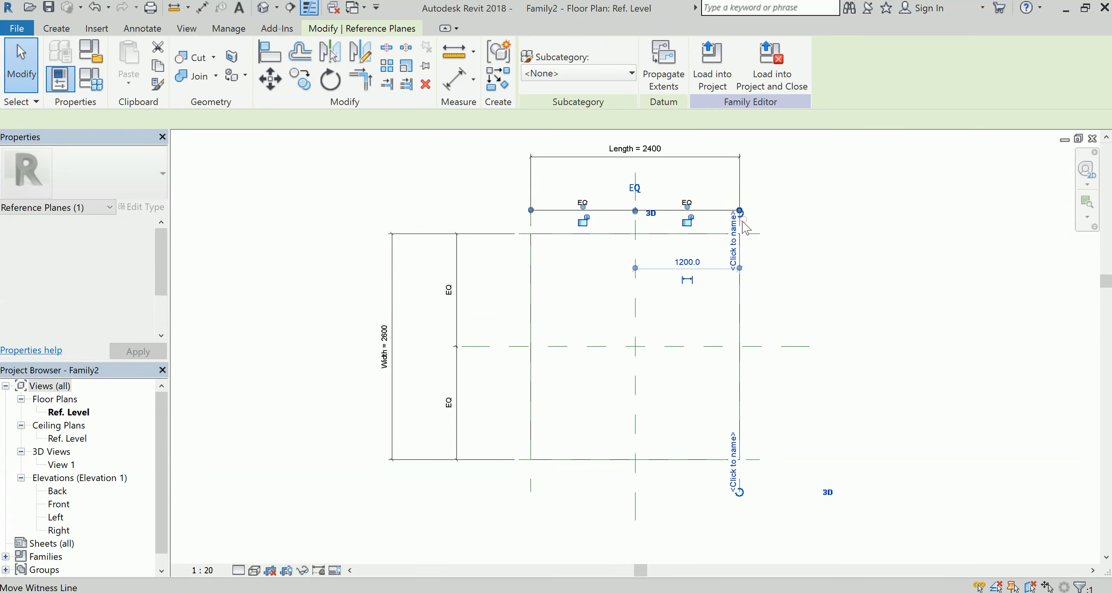
scroll(747, 233, "up", 2)
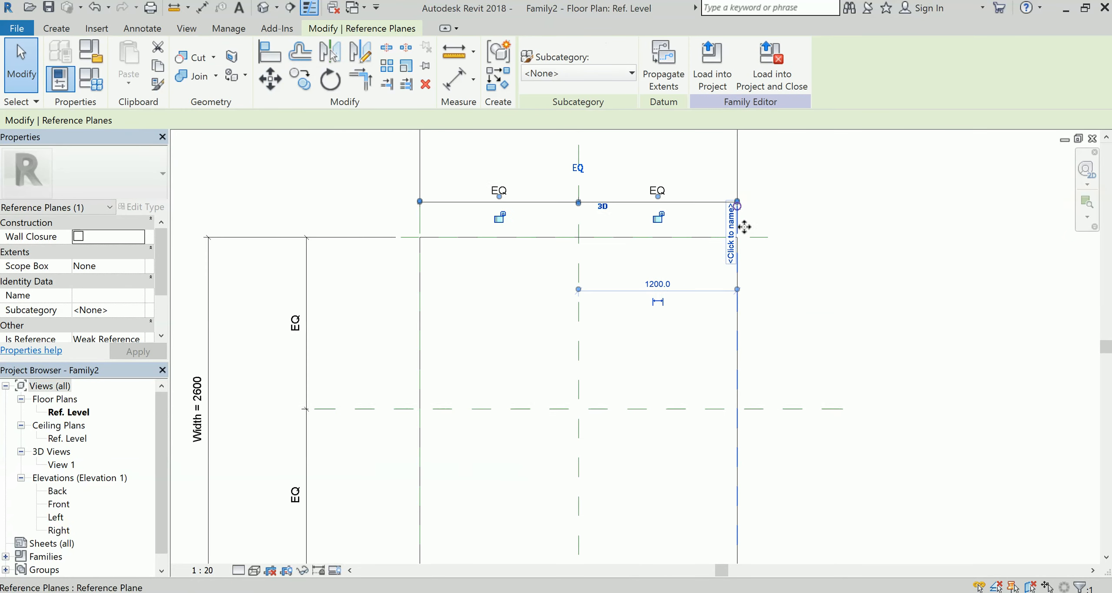
key("Escape")
left_click(737, 229)
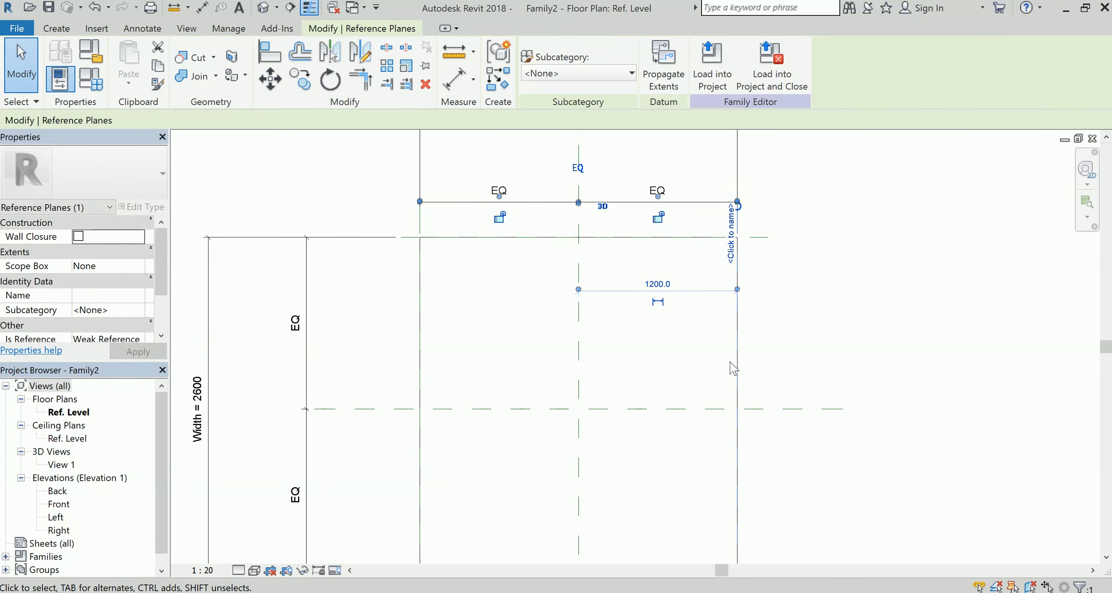
left_click_drag(892, 361, 737, 370)
scroll(928, 316, "down", 3)
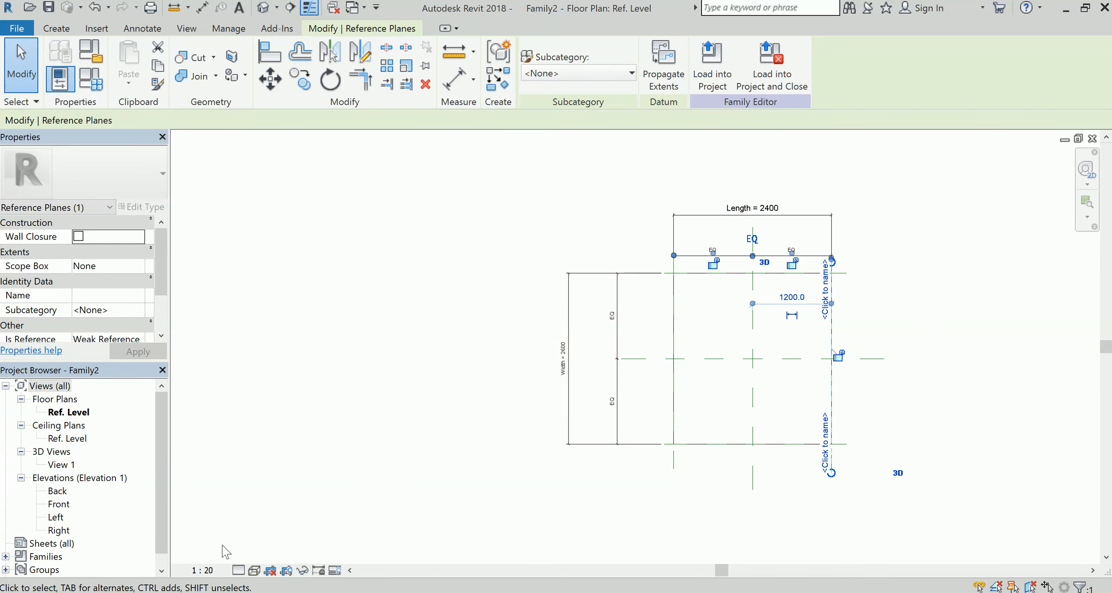
Set the plan view's detail level to Fine and its visual style to one that fills surfaces with colour.
left_click(240, 570)
left_click(252, 556)
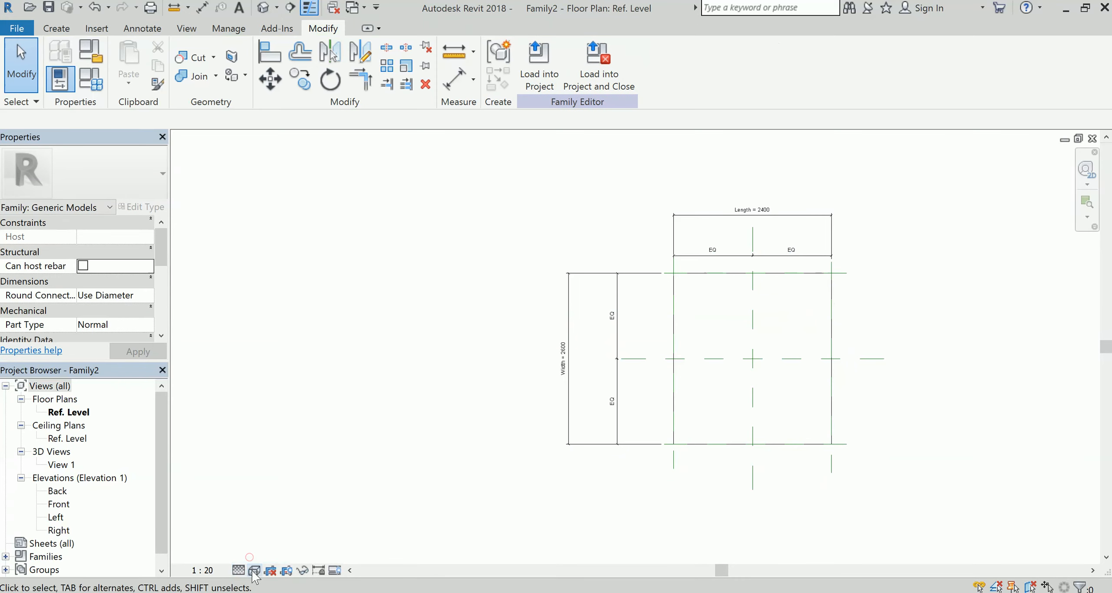
left_click(254, 571)
left_click(275, 543)
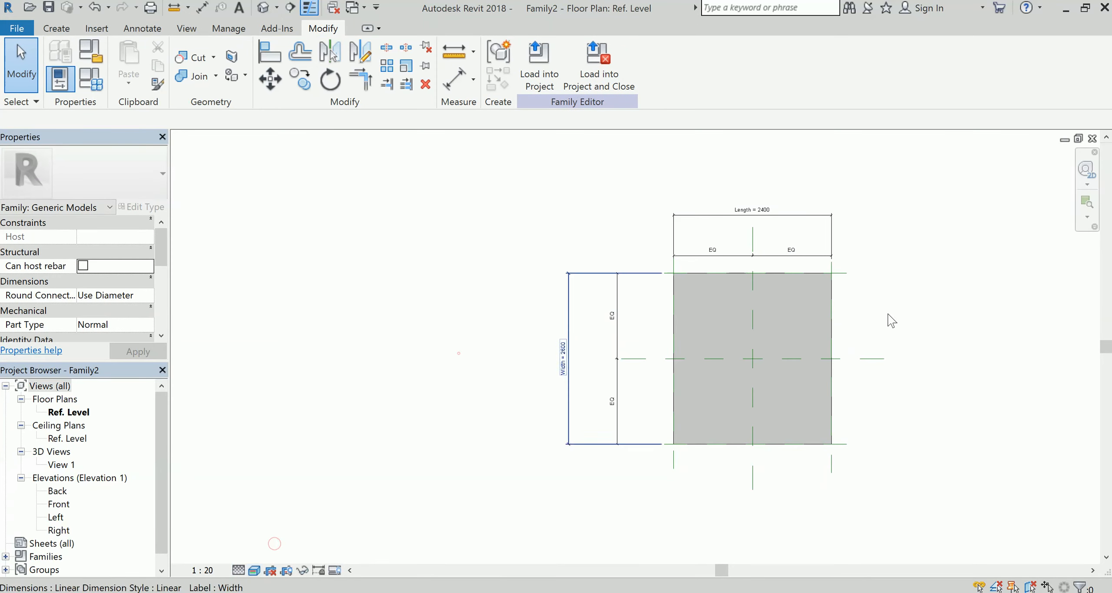
Set the family's Length parameter to 1500 and its Width parameter to 1000 in the family types.
scroll(923, 380, "up", 2)
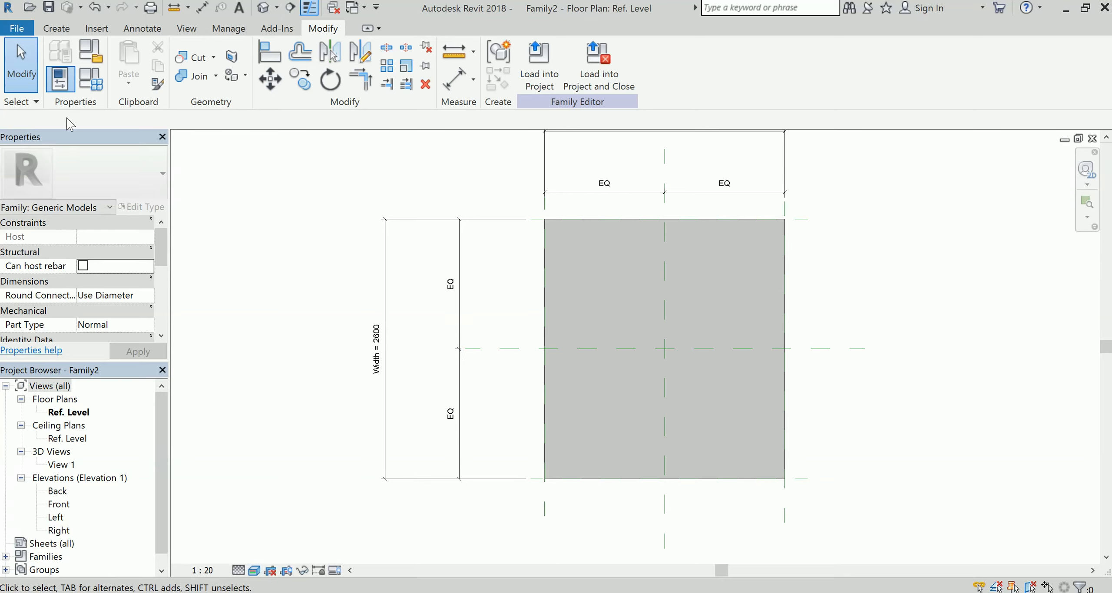
left_click(100, 85)
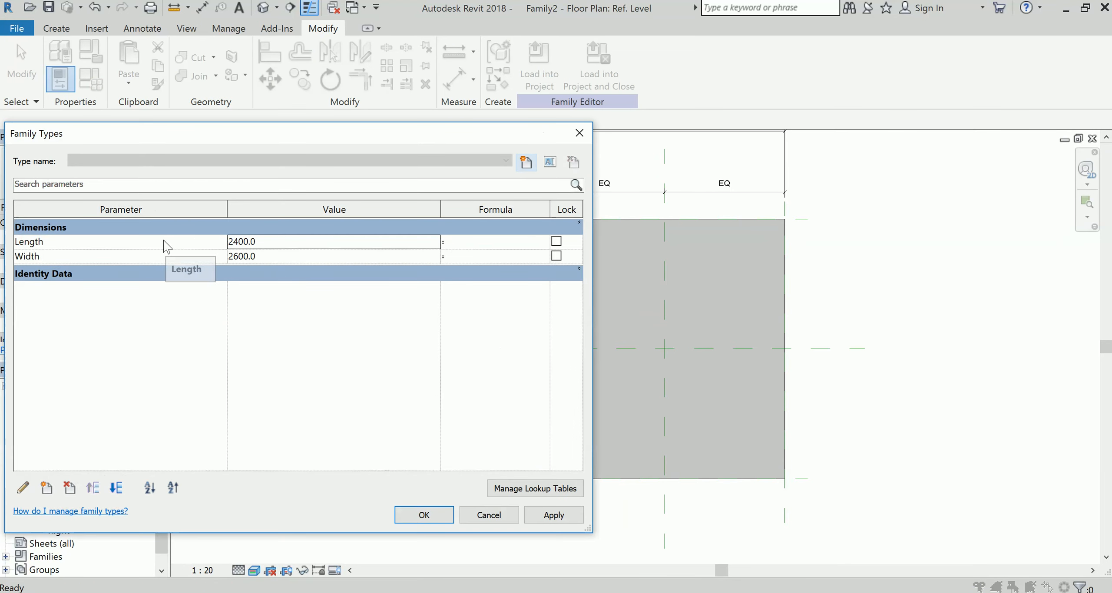
left_click(271, 242)
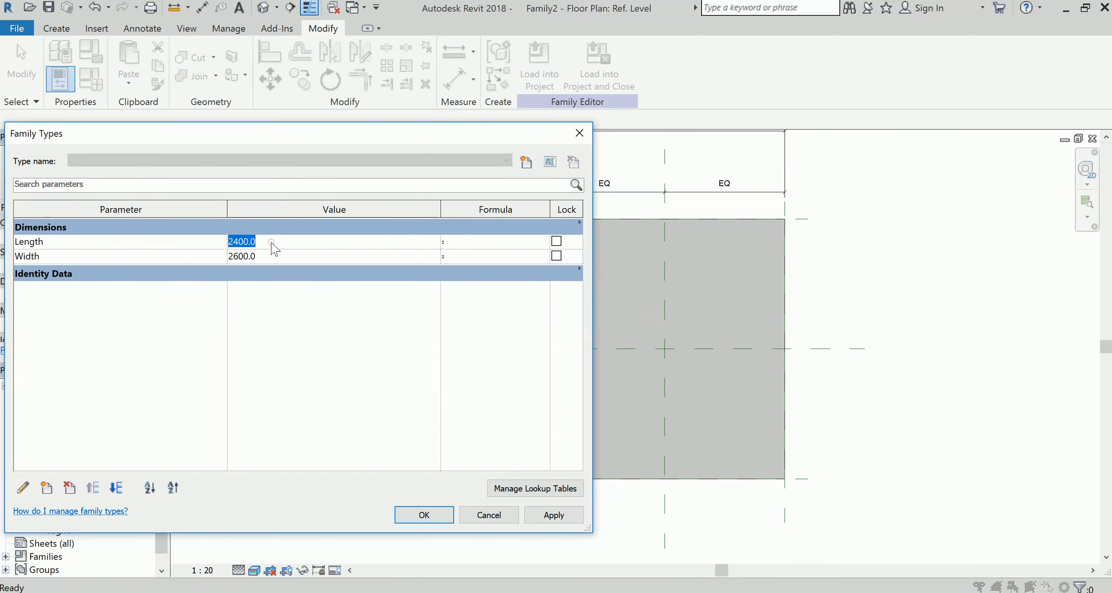
type("1500")
left_click(273, 257)
type("150")
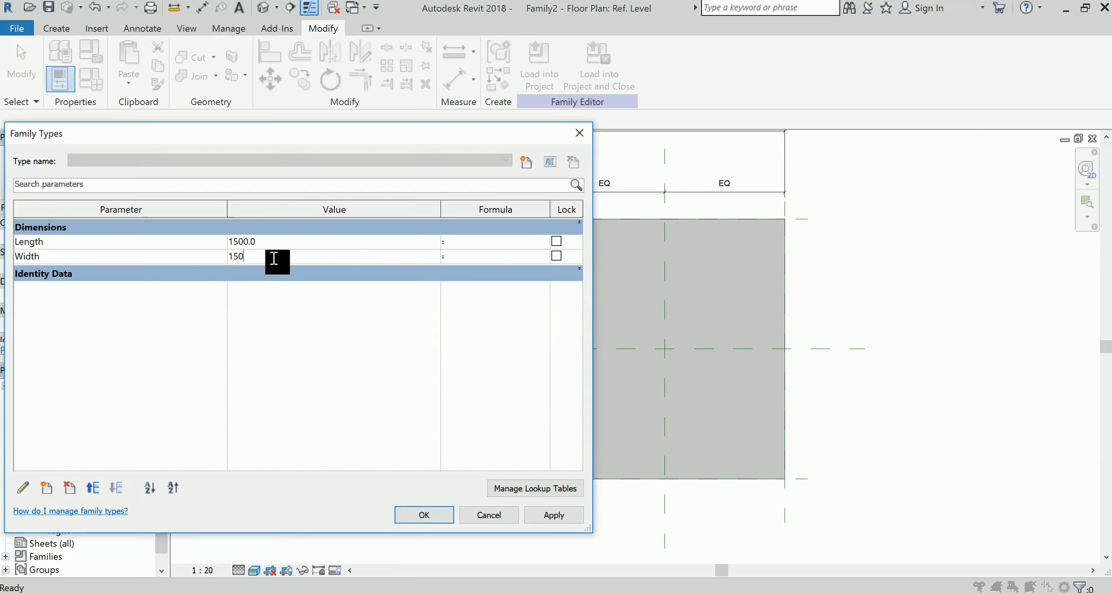
key("BackSpace")
key("BackSpace")
type("000")
left_click(424, 515)
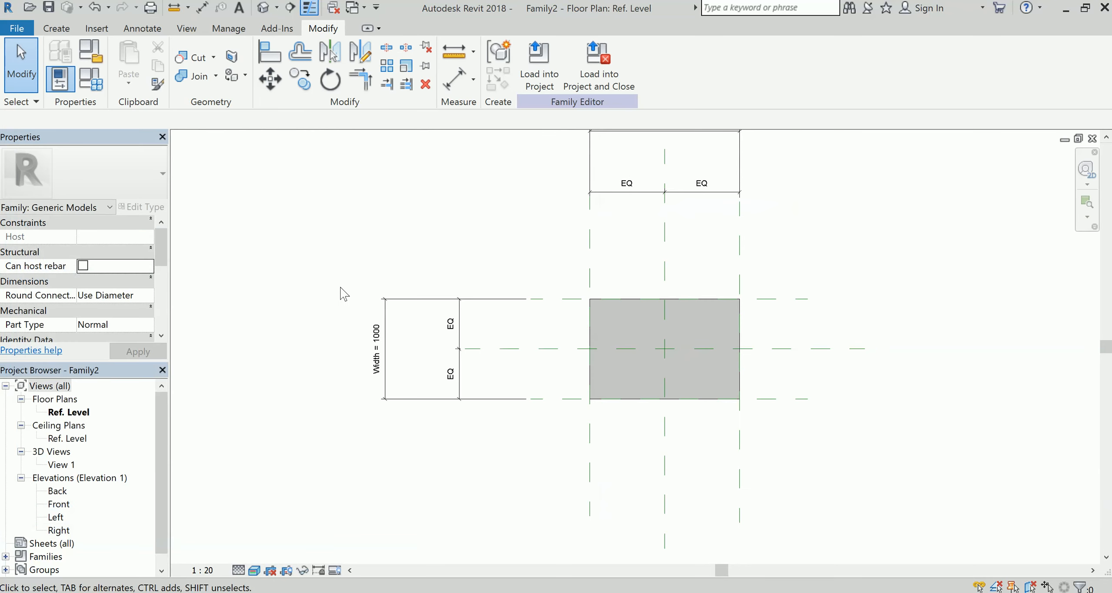
Open the Right elevation and set its detail level to Fine and its visual style to one that fills surfaces with colour.
scroll(628, 261, "up", 1)
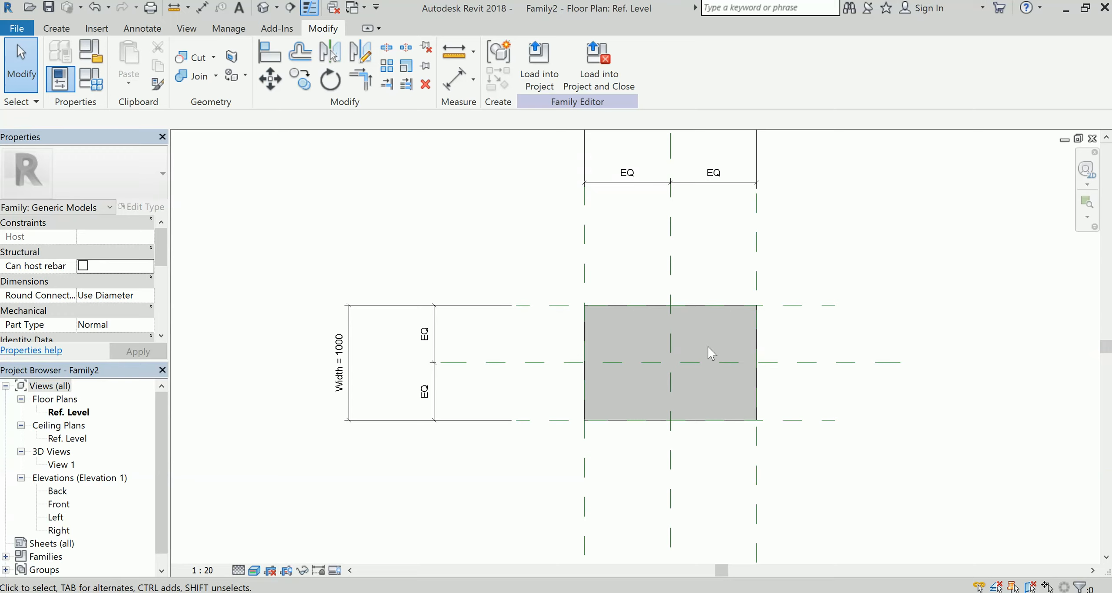
scroll(711, 354, "down", 1)
scroll(852, 270, "down", 1)
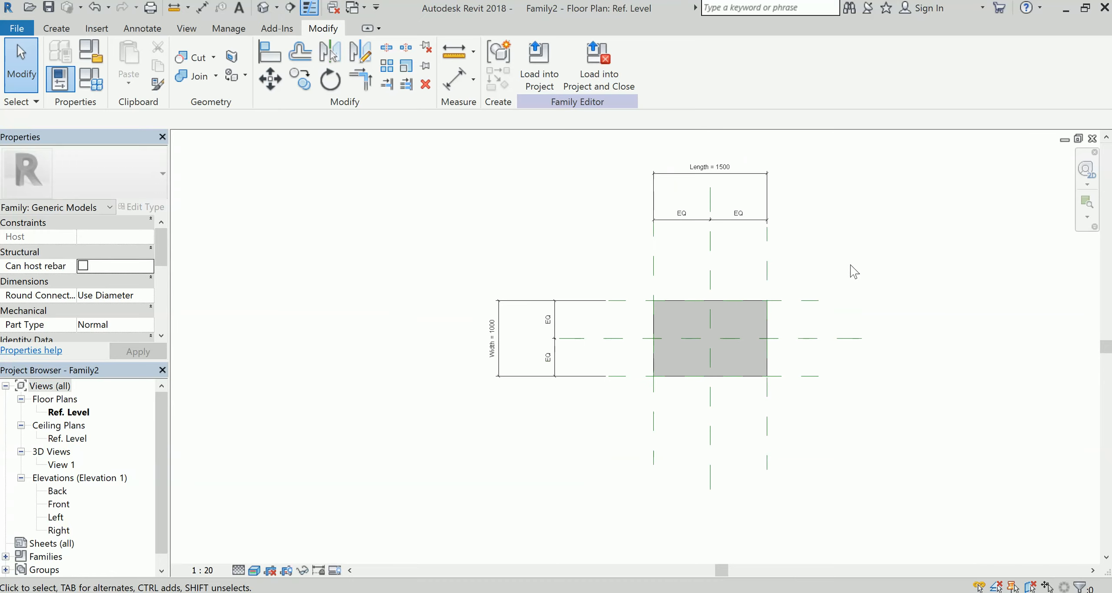
middle_click_drag(851, 271, 700, 333)
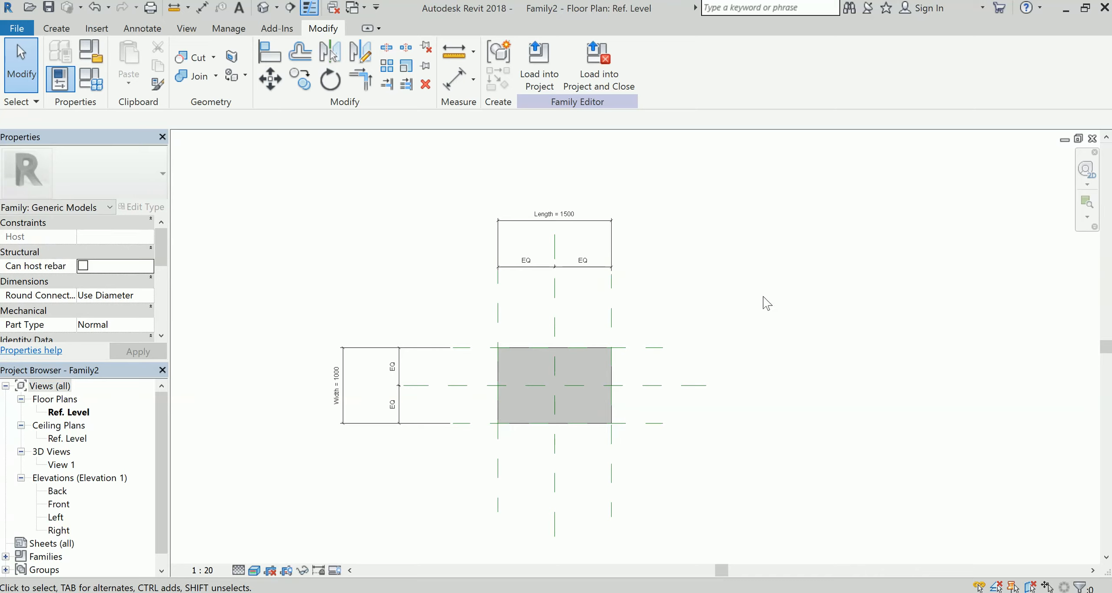
double_click(61, 530)
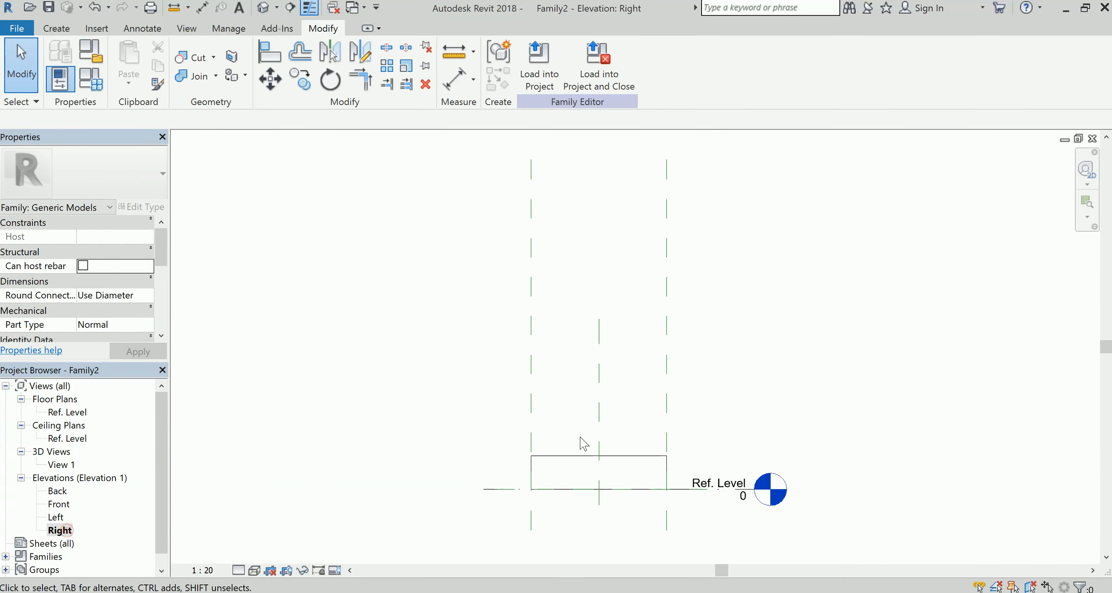
scroll(673, 501, "up", 1)
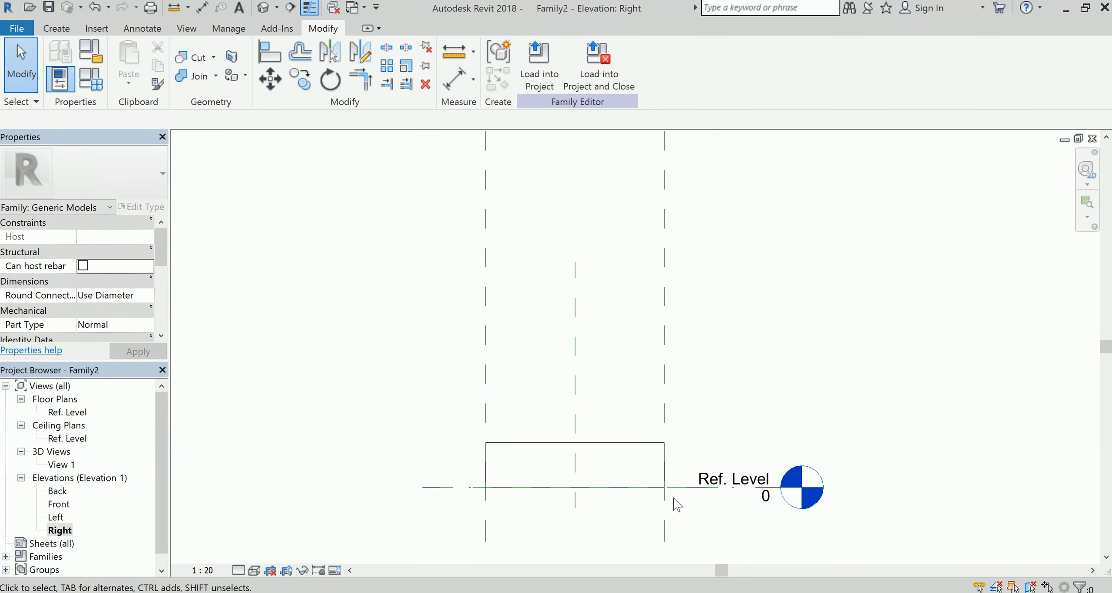
left_click(239, 571)
left_click(254, 556)
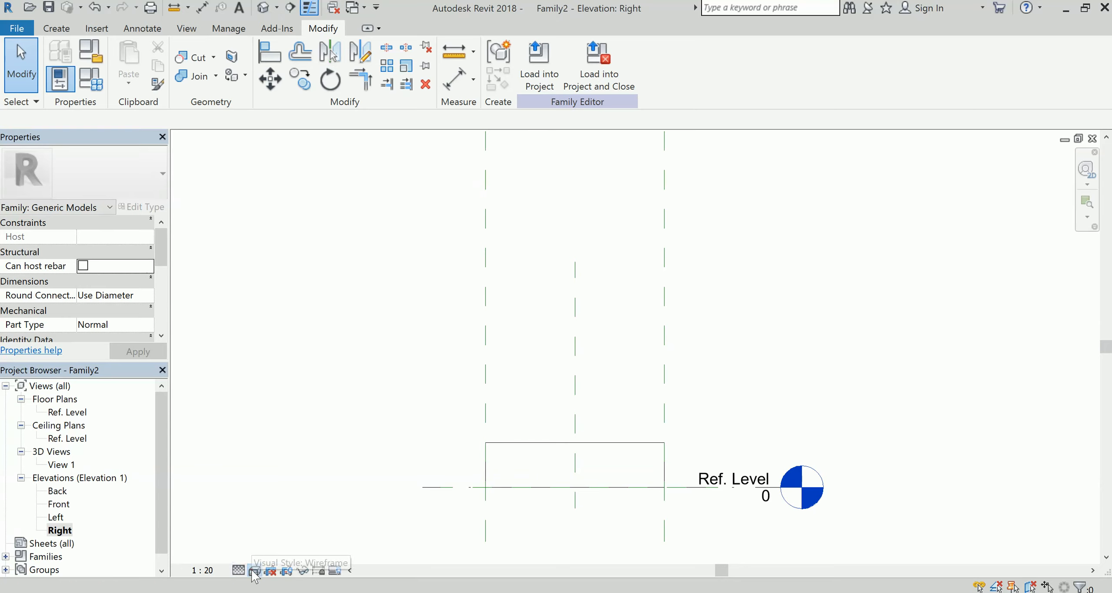
left_click(255, 570)
left_click(279, 541)
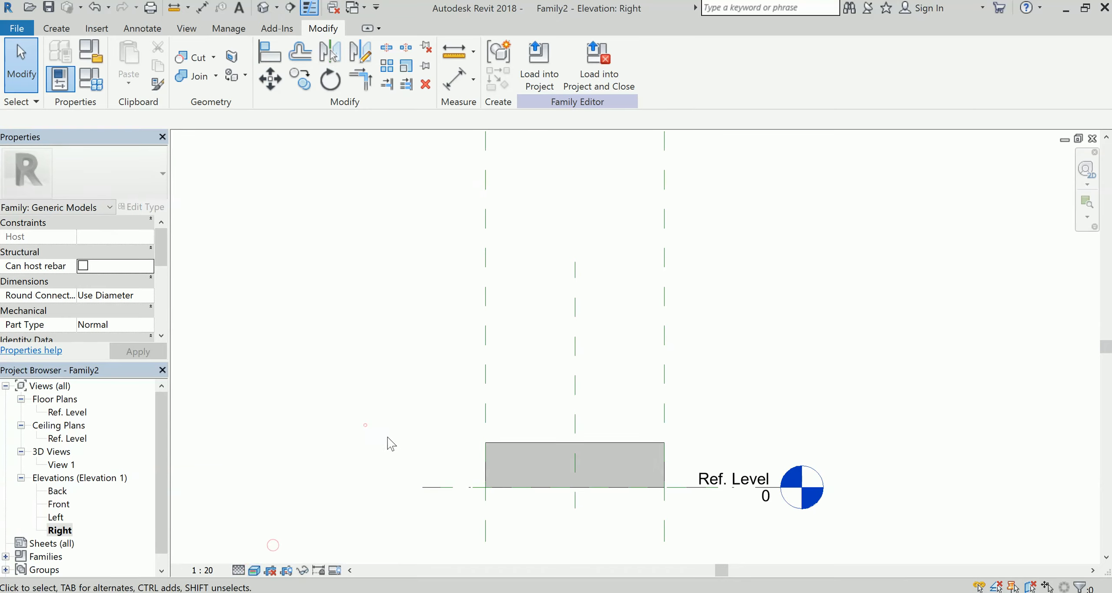
Draw a horizontal reference plane about 900 mm above Ref. Level, extending past both outer vertical reference planes.
scroll(524, 504, "up", 2)
scroll(612, 461, "down", 2)
middle_click_drag(651, 509, 664, 471)
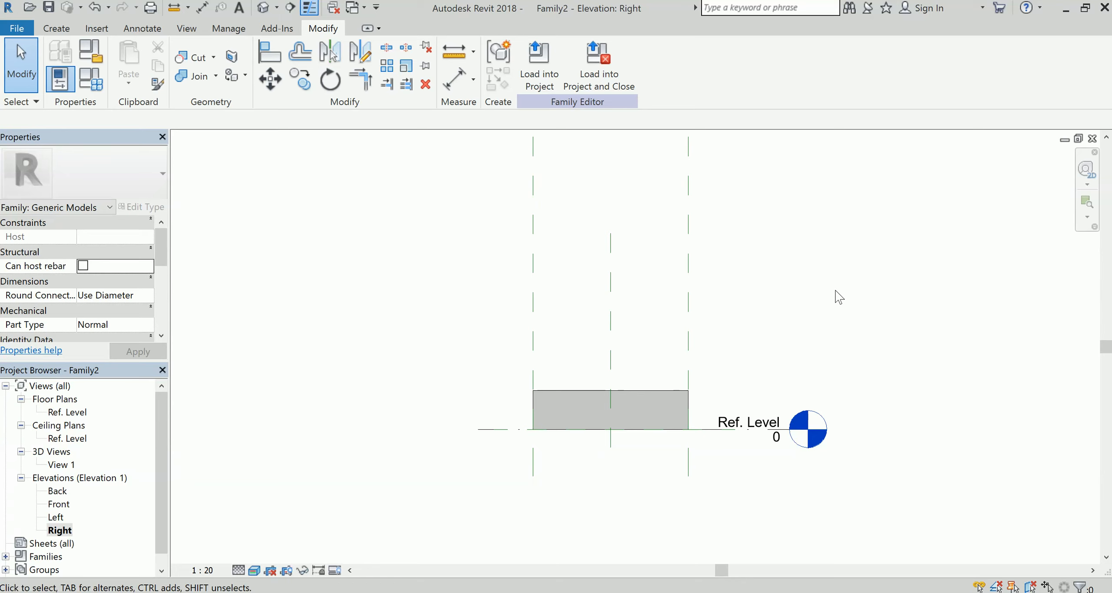
key("r")
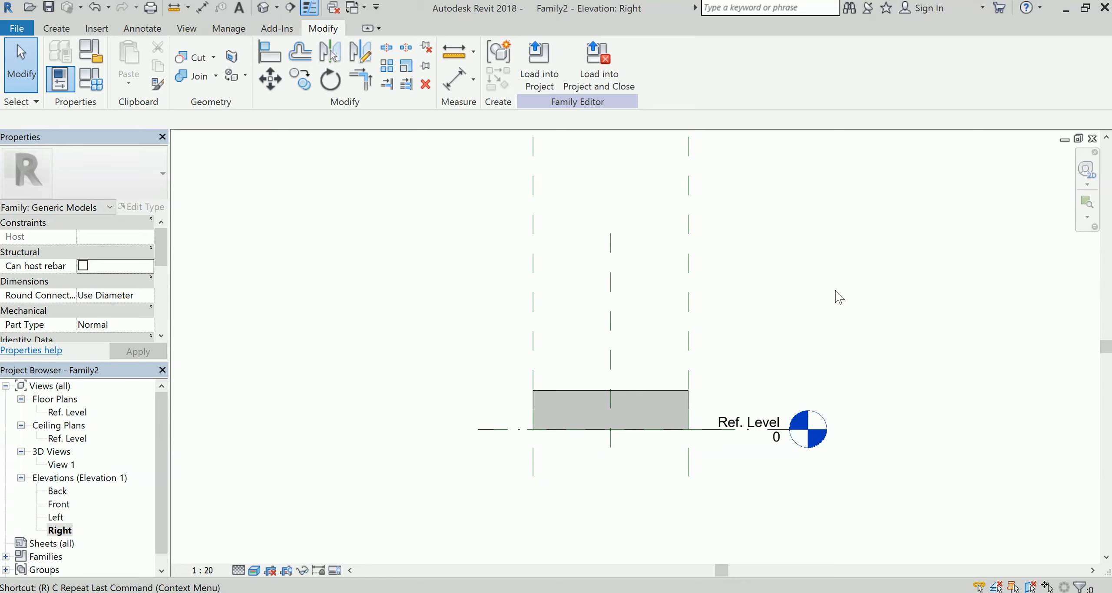
key("p")
left_click(476, 289)
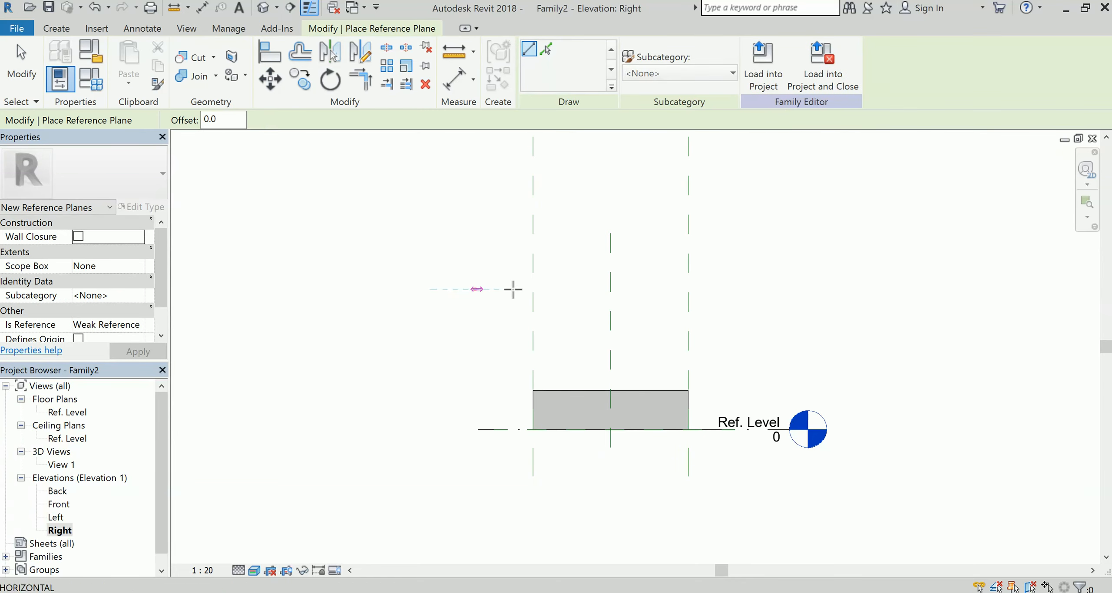
left_click(730, 289)
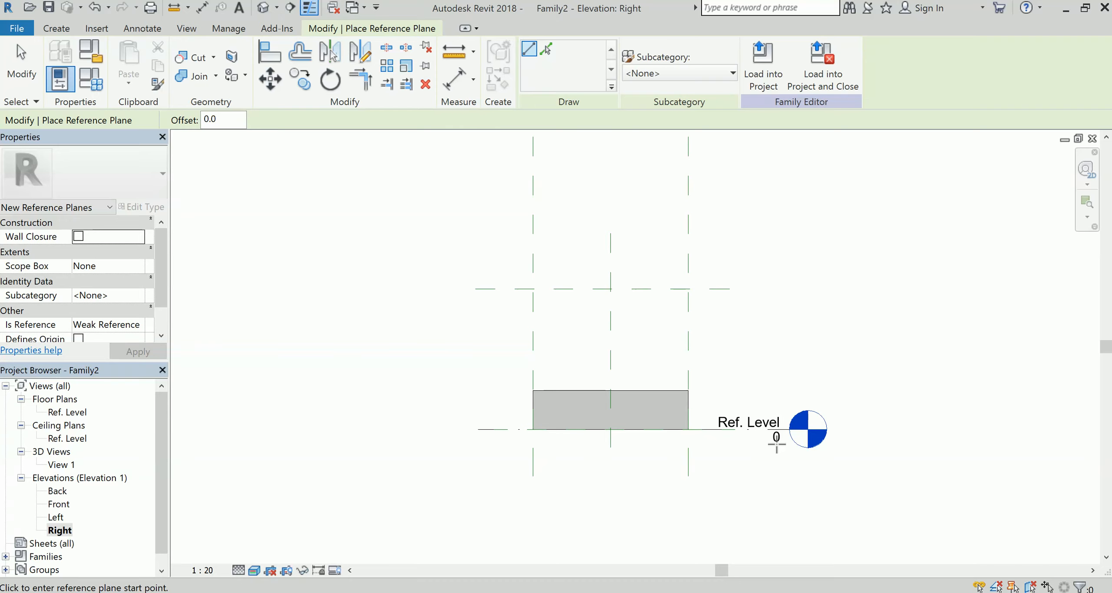
Place an aligned dimension between Ref. Level and the new horizontal reference plane, beside the extrusion.
left_click(464, 89)
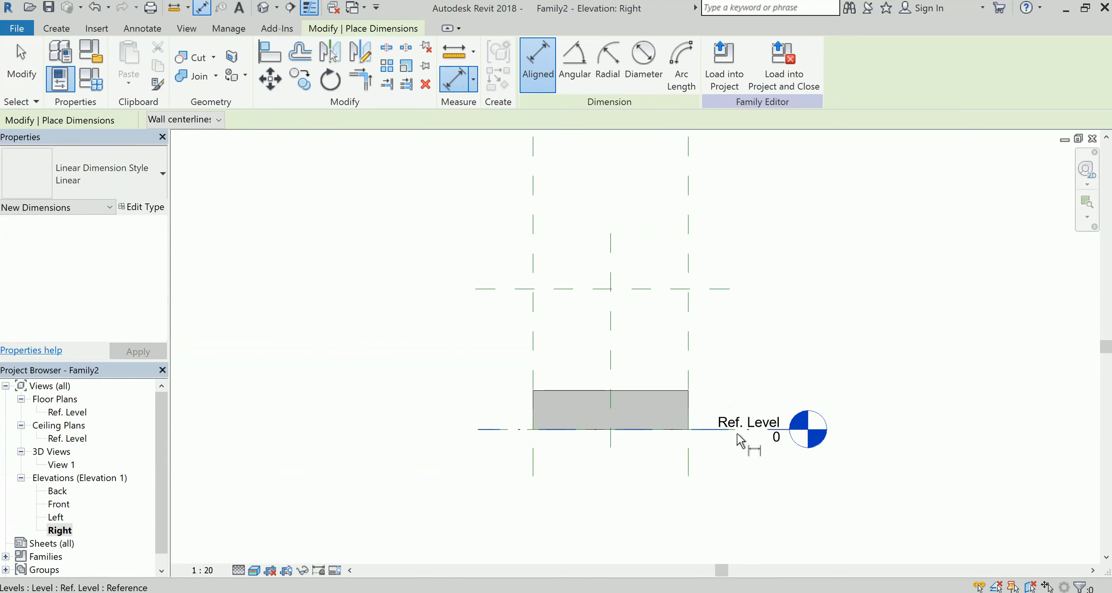
scroll(758, 435, "up", 4)
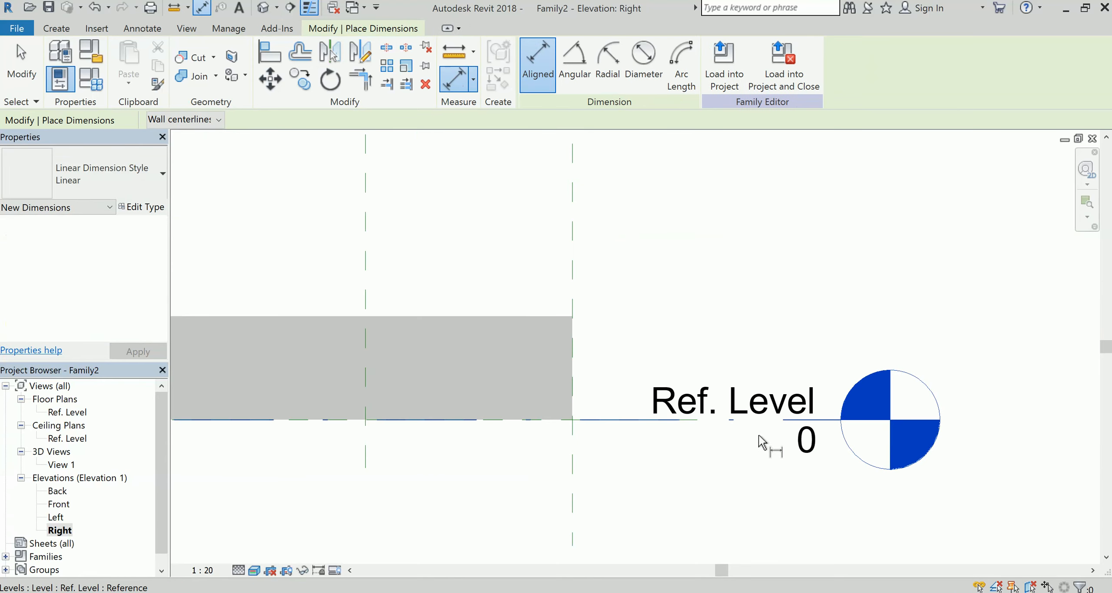
left_click(787, 422)
scroll(658, 198, "down", 3)
middle_click_drag(678, 290, 682, 376)
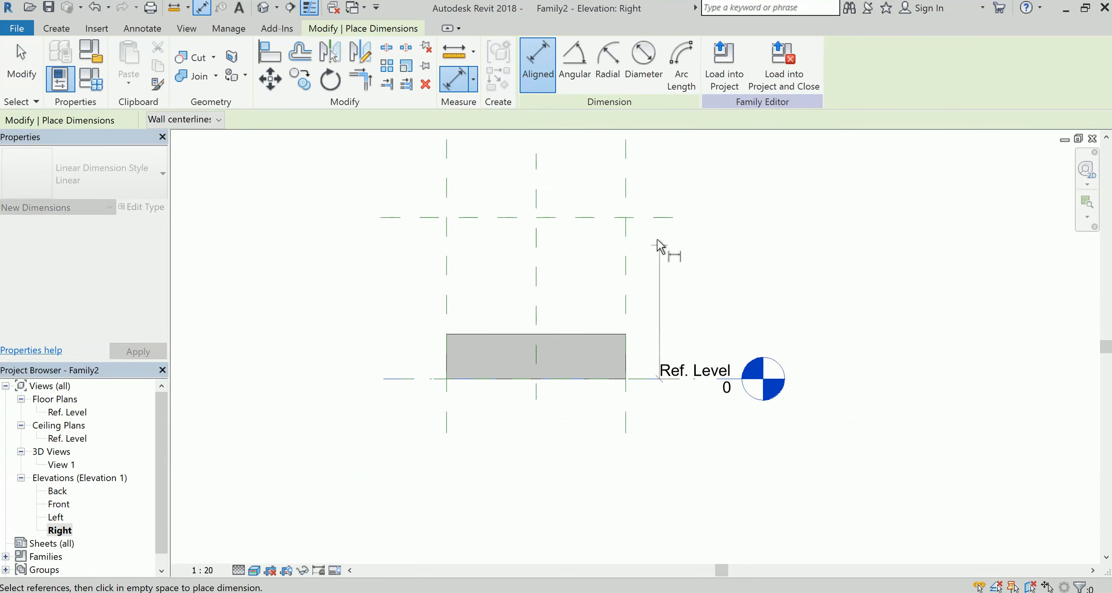
left_click(656, 218)
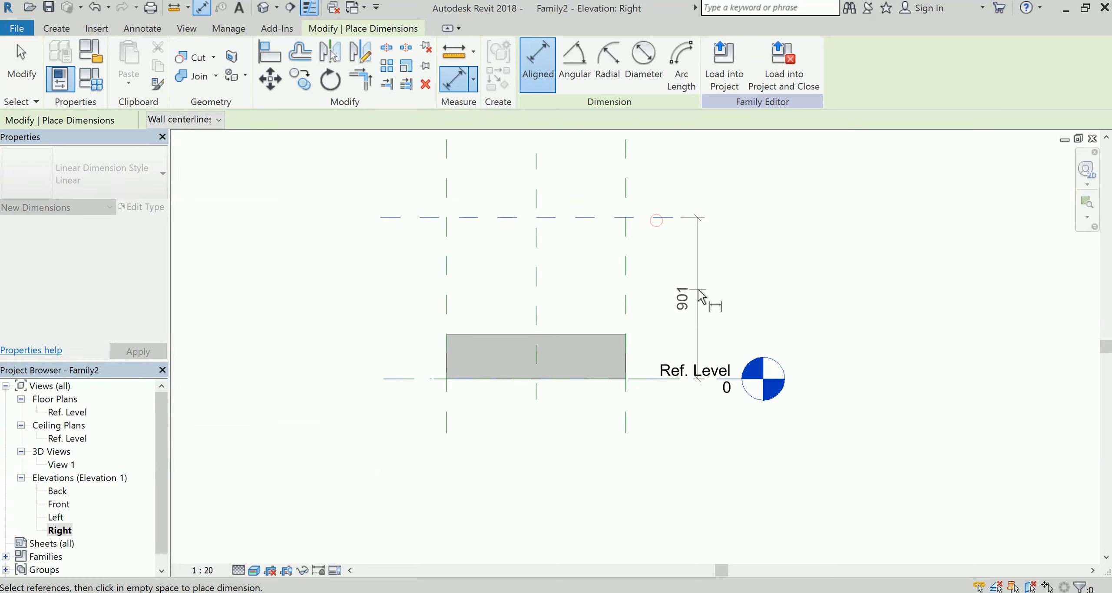
left_click(700, 292)
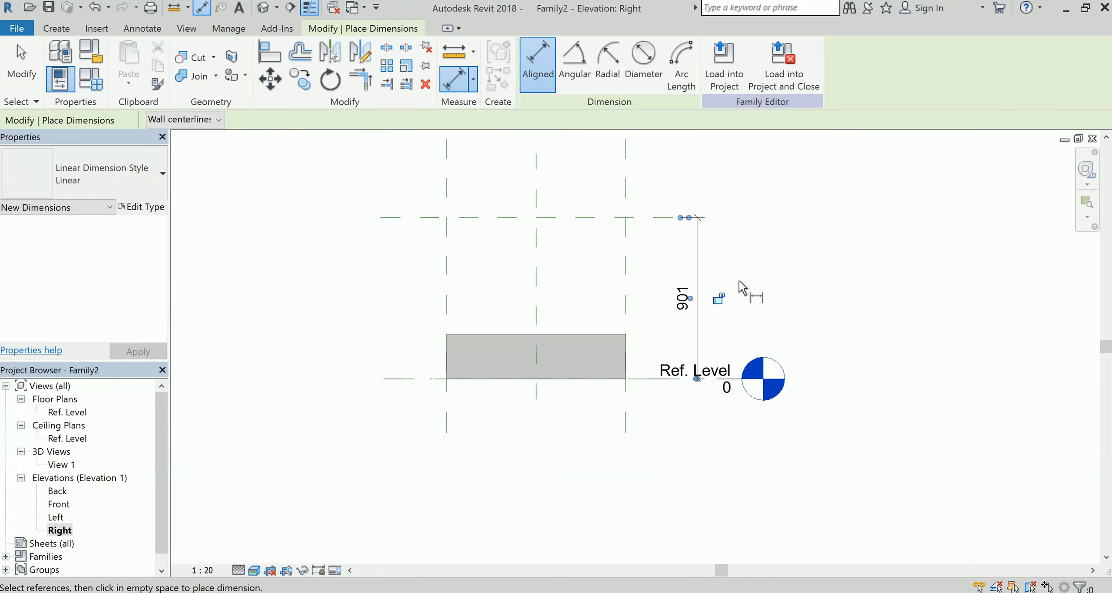
key("Escape")
key("Escape")
key("Escape")
Label the vertical dimension with a new type family parameter named Height, grouped under Dimensions.
left_click(699, 249)
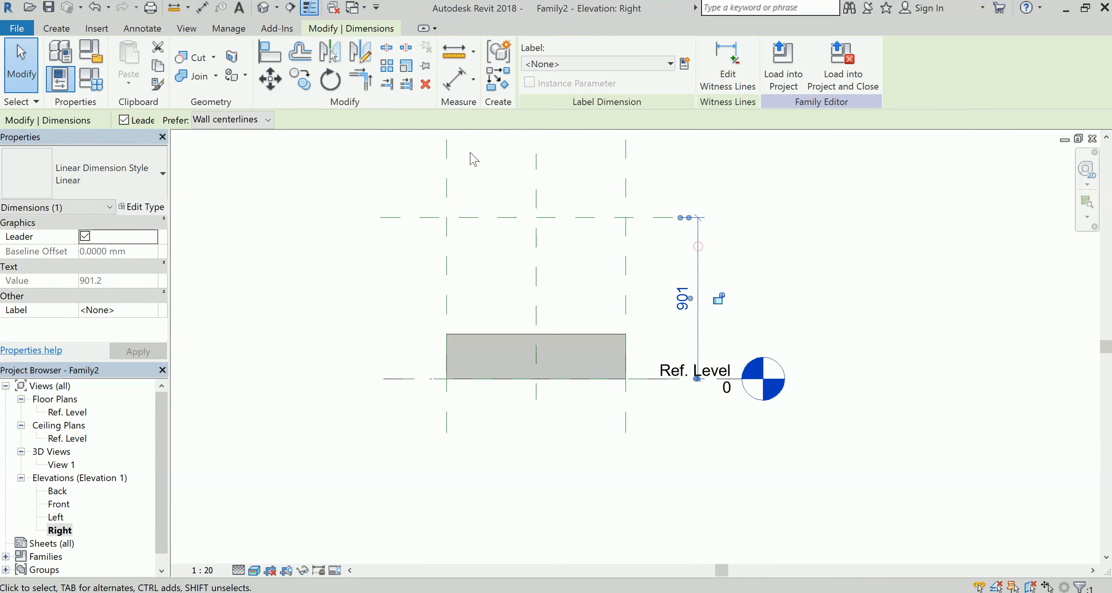
left_click(685, 64)
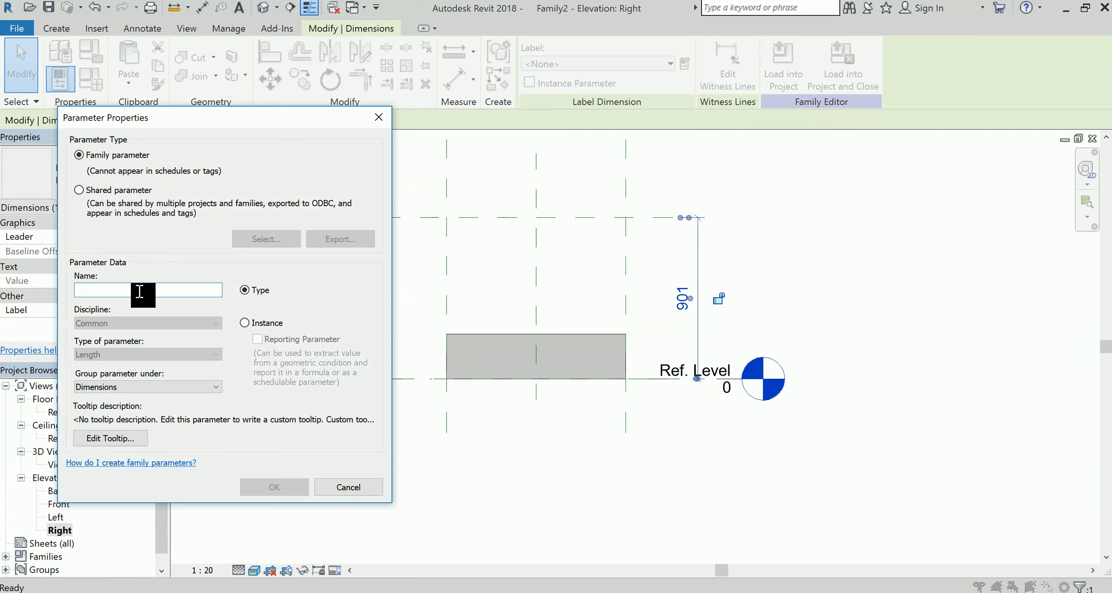
type("Height")
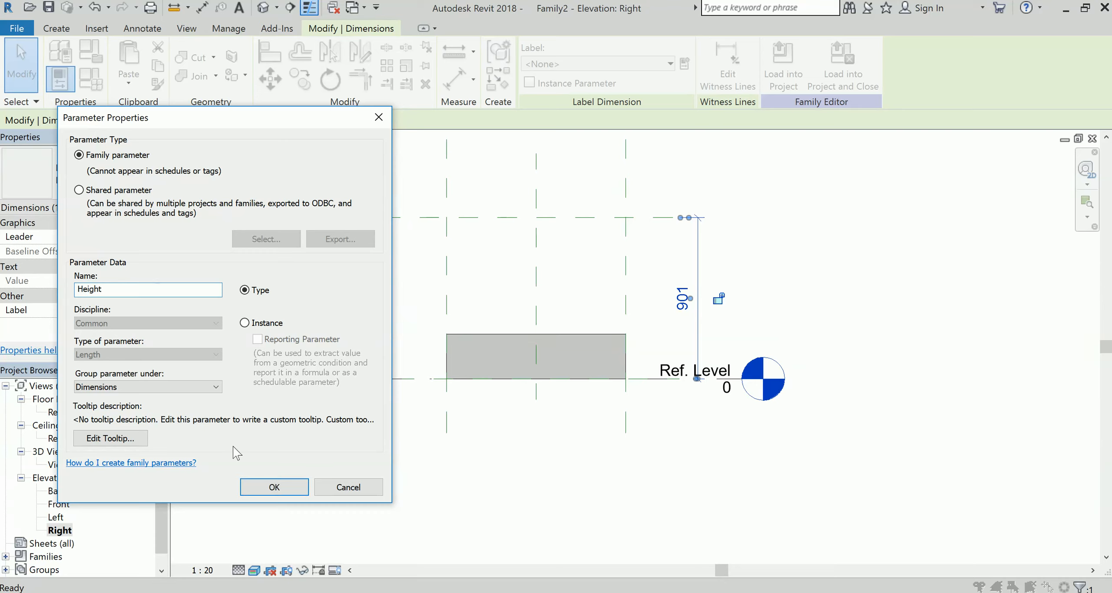
left_click(292, 489)
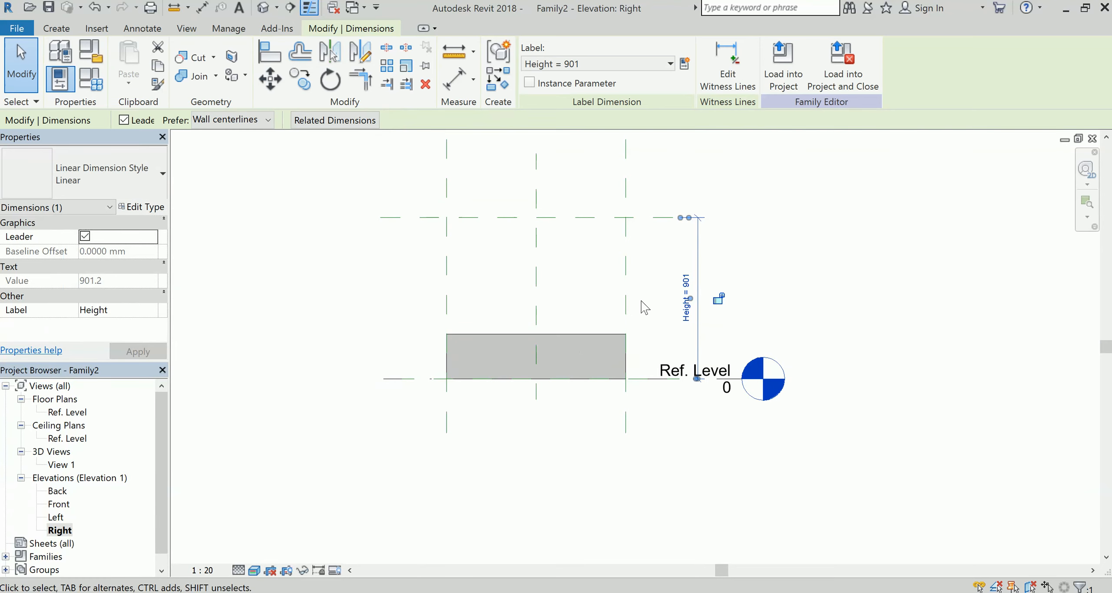
key("Escape")
Align the extrusion's top face to the upper horizontal reference plane and lock it there.
key("a")
key("l")
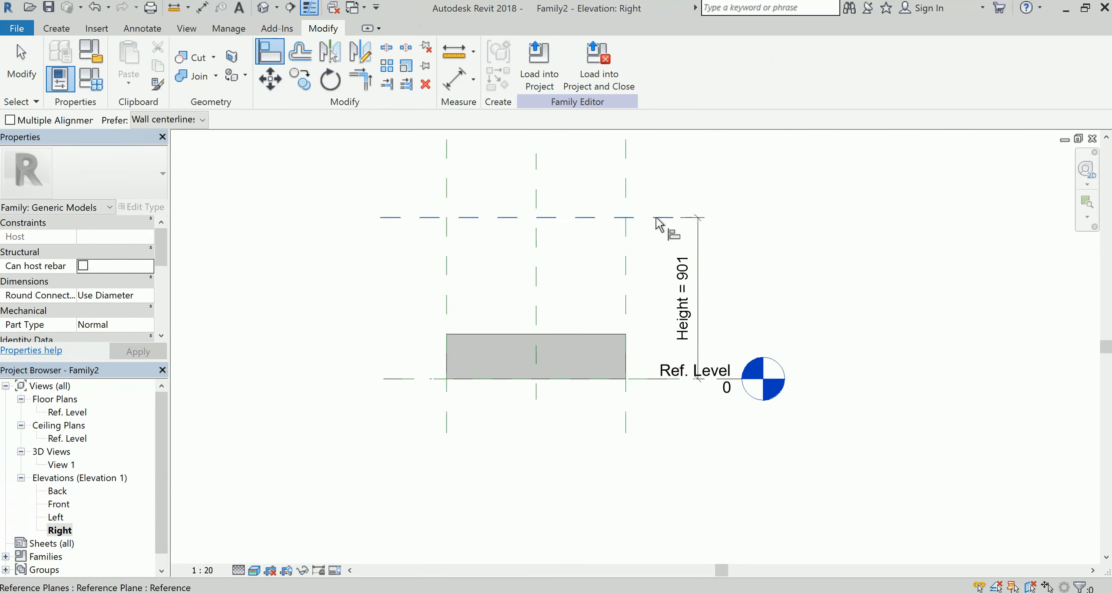
left_click(656, 219)
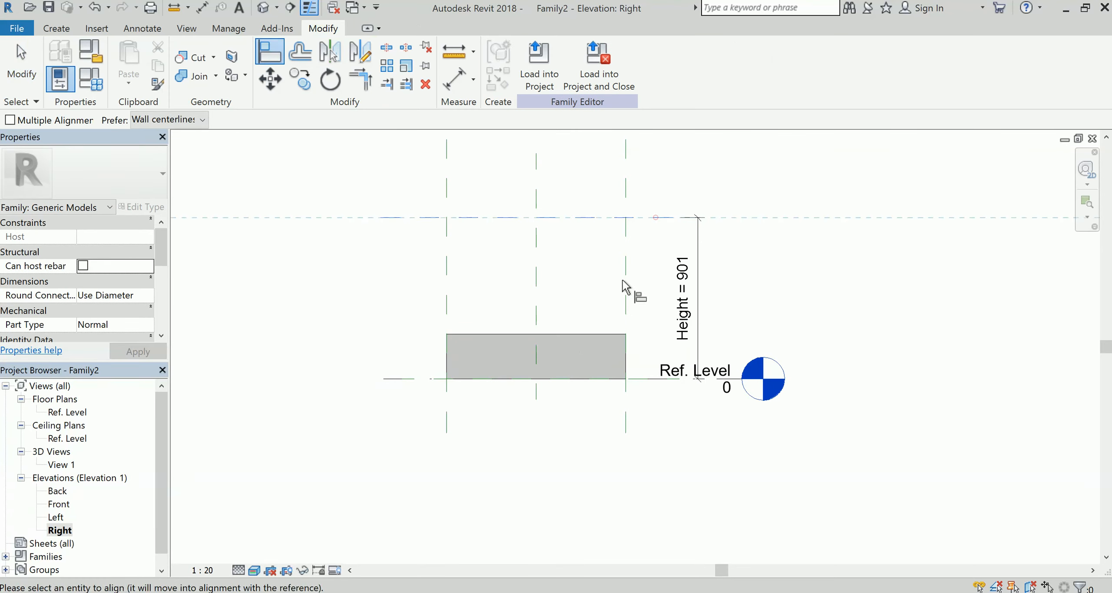
left_click(563, 335)
left_click(539, 203)
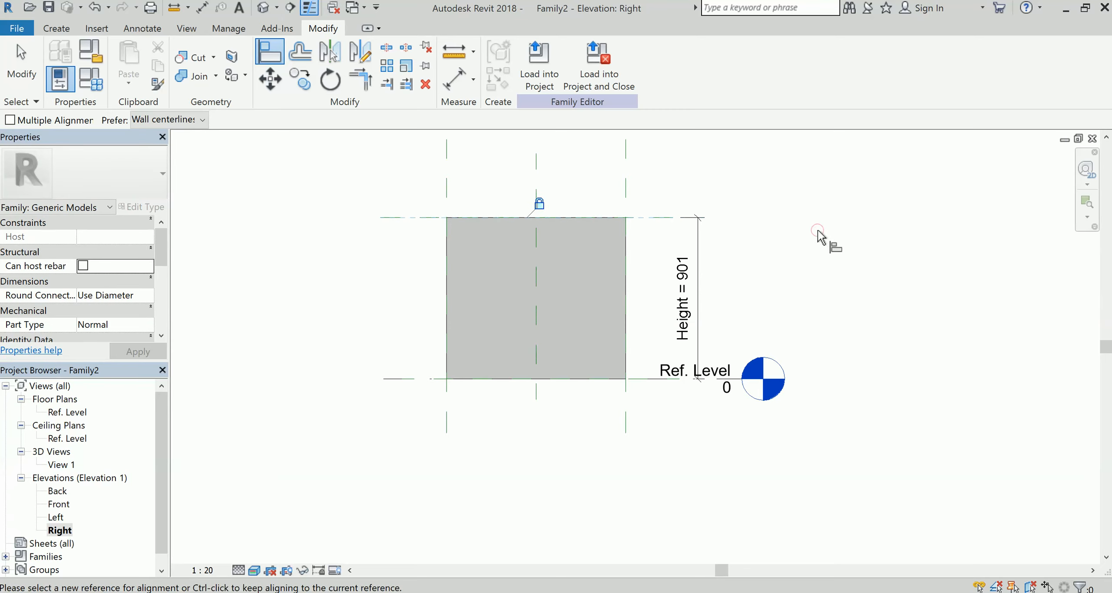
Resize and move the family types dialog clear of the model, and set the Height parameter to 500.
scroll(864, 307, "down", 1)
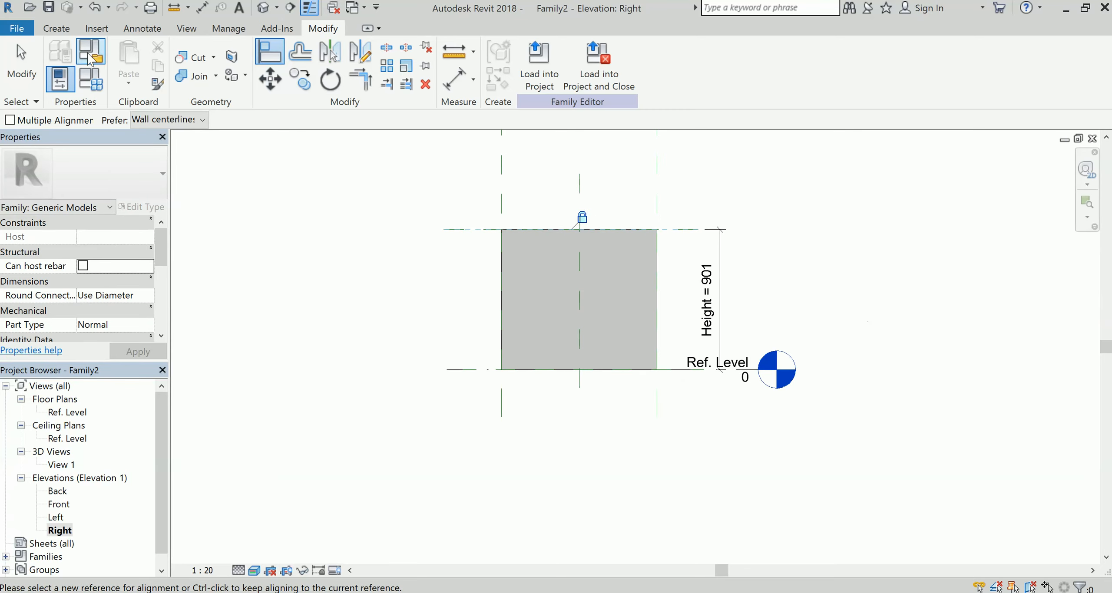
left_click(82, 88)
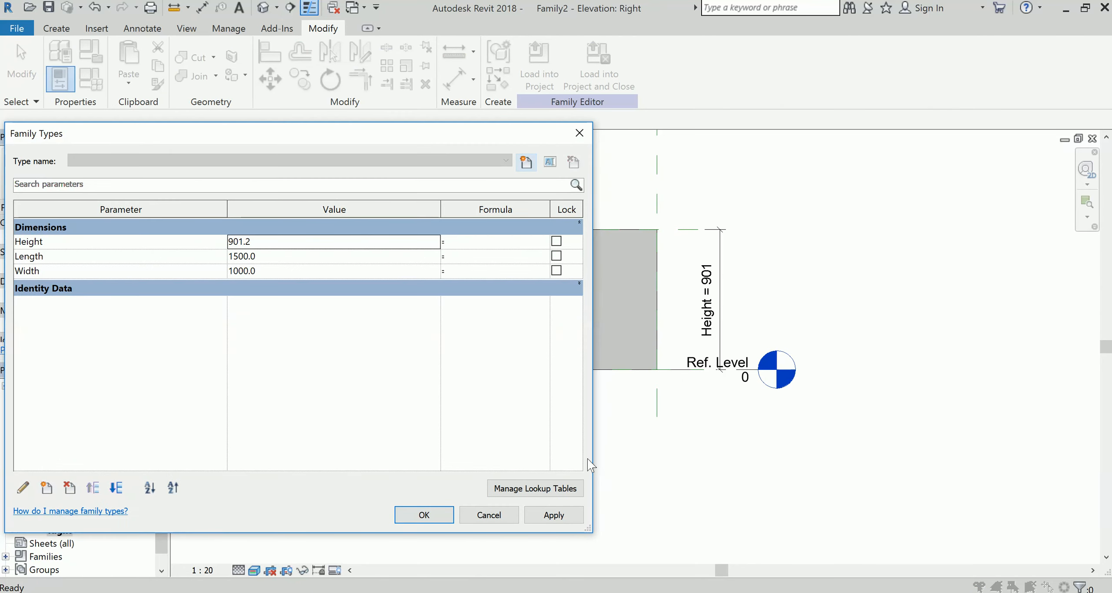
left_click_drag(590, 531, 406, 525)
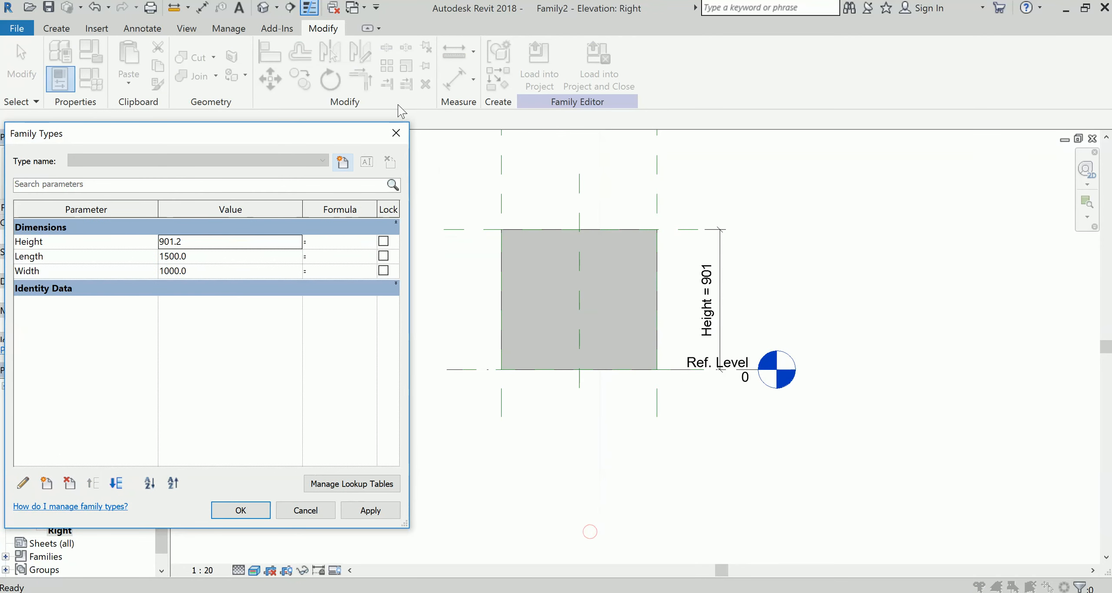
left_click_drag(280, 134, 358, 115)
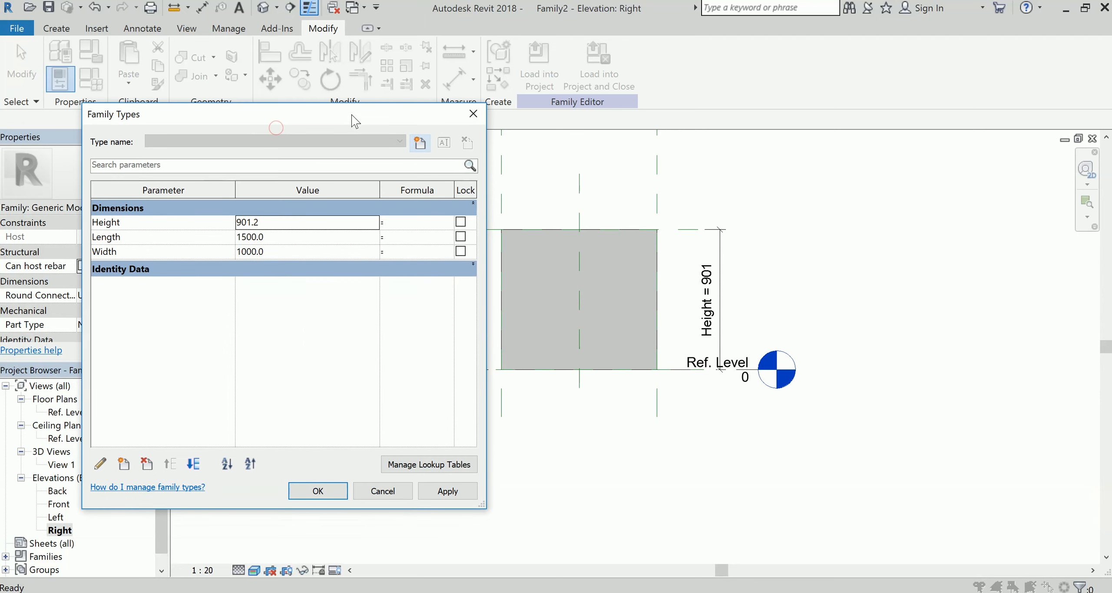
left_click(287, 219)
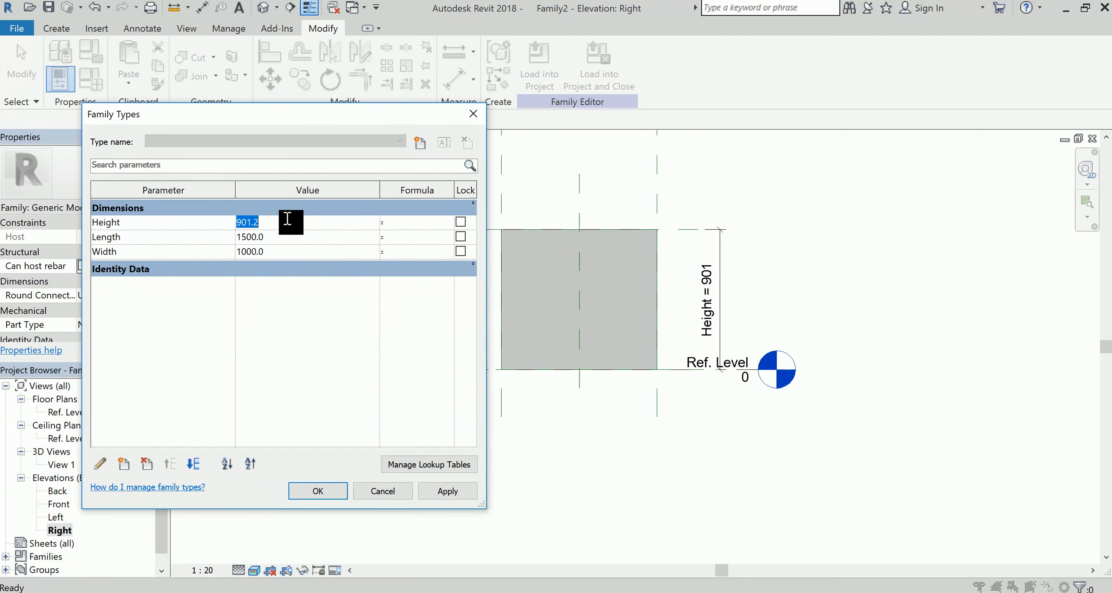
type("500")
left_click(463, 496)
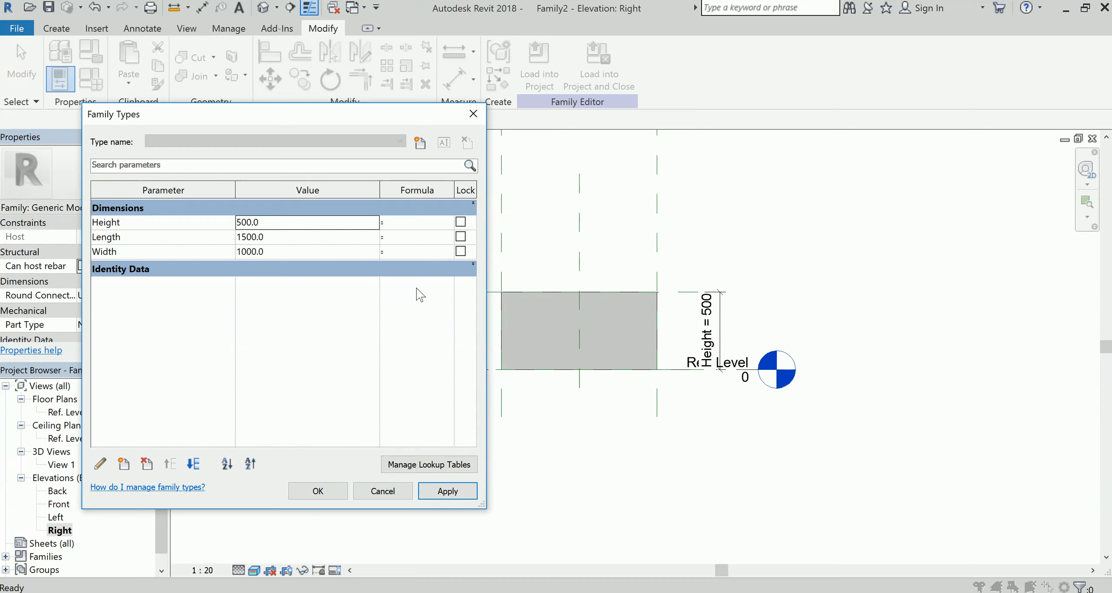
left_click(316, 497)
key("a")
key("l")
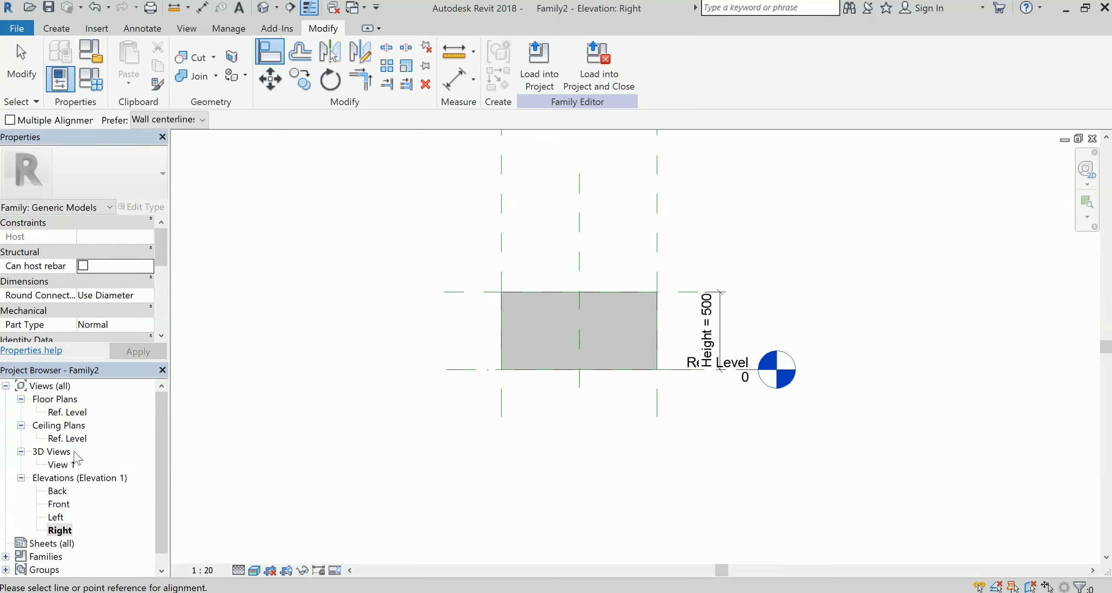
Show the extrusion in 3D View 1 from the home isometric direction, with adjusted detail level and a visual style that shades the faces.
double_click(62, 464)
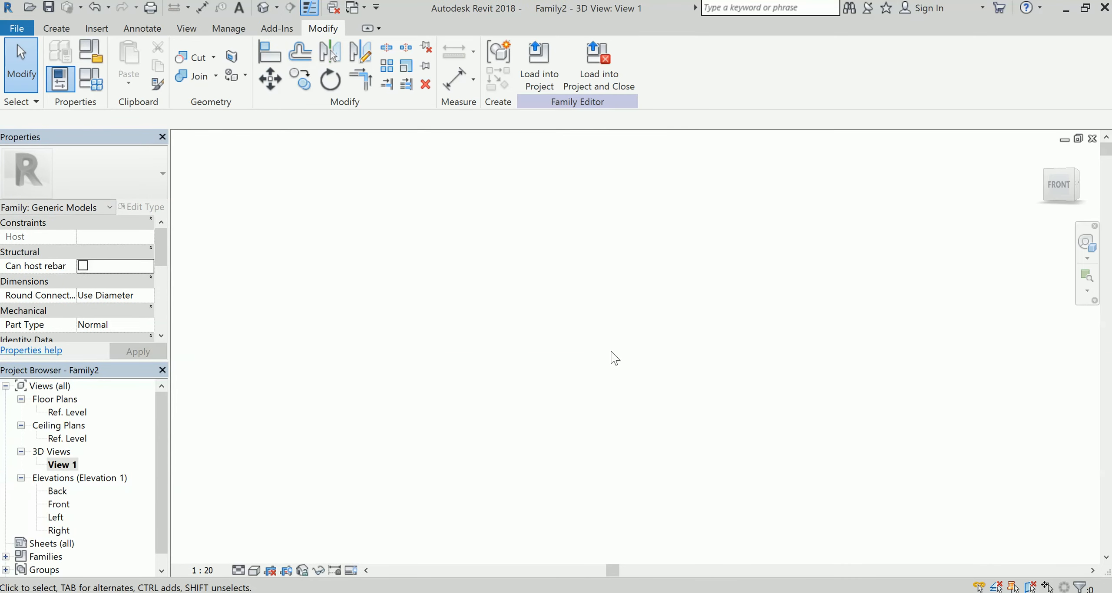
left_click(239, 570)
left_click(255, 570)
left_click(255, 570)
left_click(275, 545)
scroll(584, 318, "down", 5)
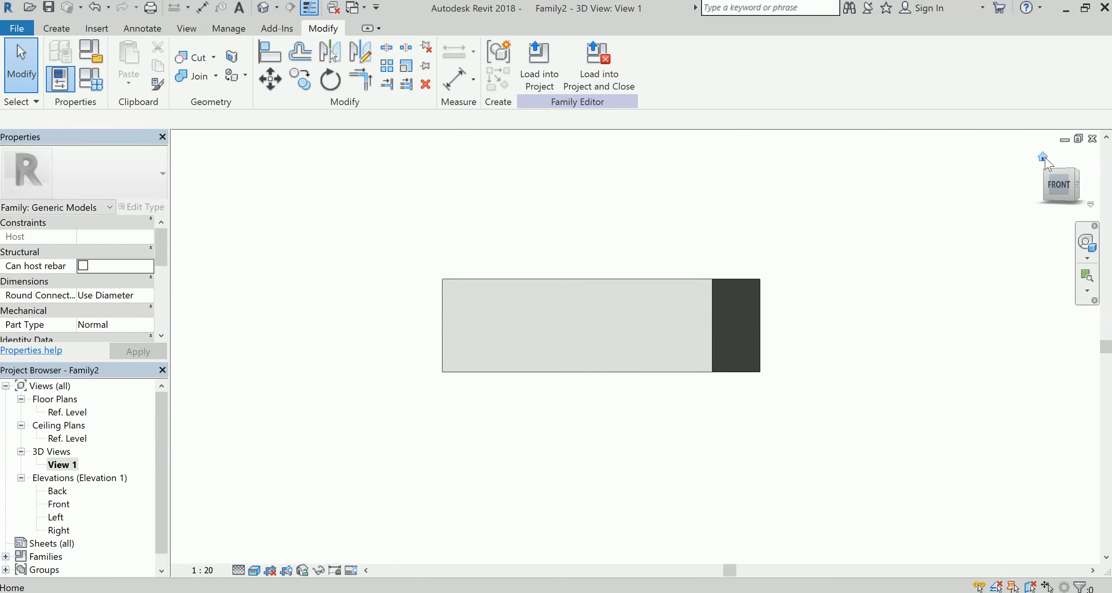
left_click(1080, 167)
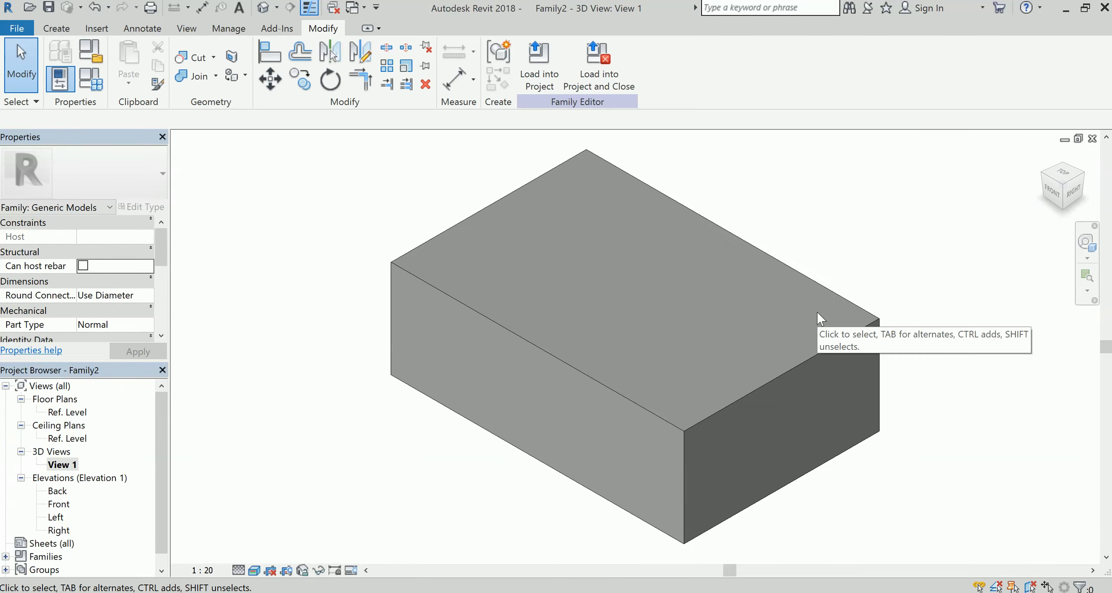
scroll(816, 313, "down", 4)
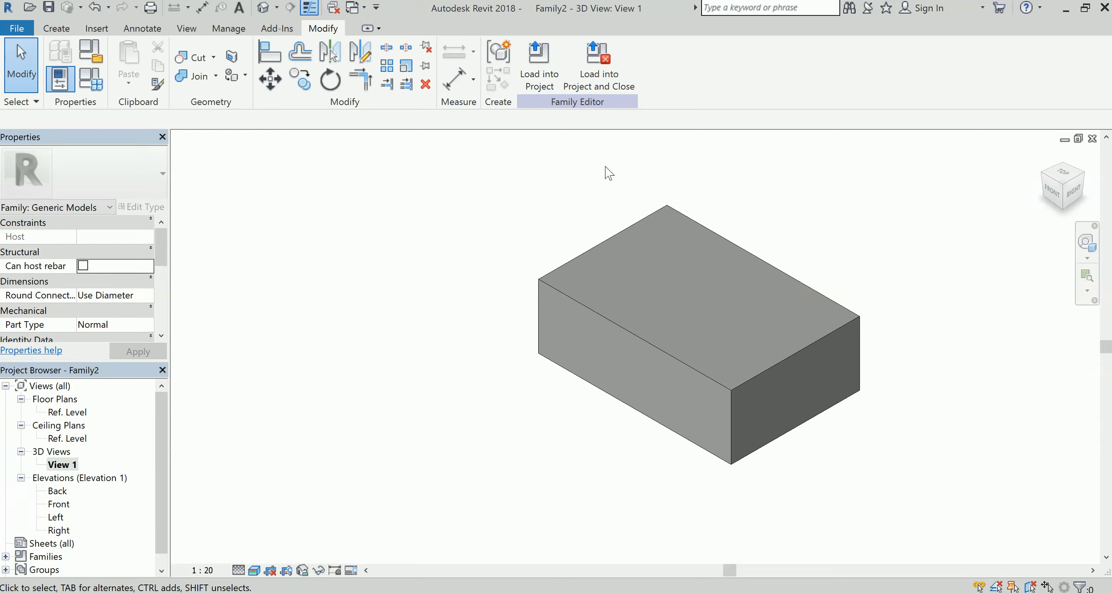
Add formulas to the family type parameters: Height = Length * (1 / 2) and Width = Length.
left_click(89, 81)
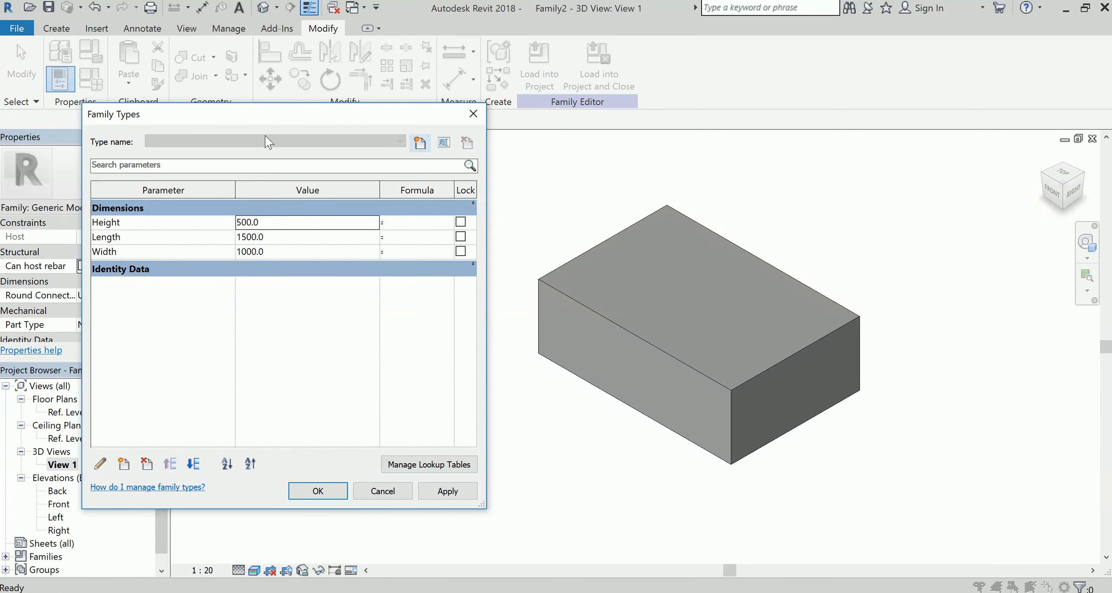
left_click_drag(273, 118, 242, 106)
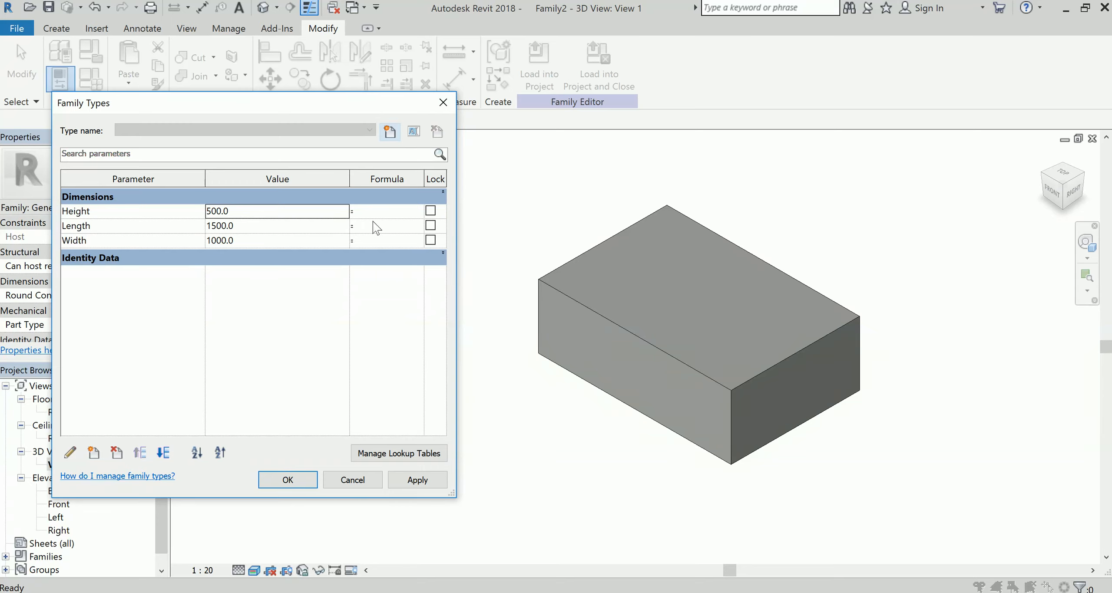
left_click(382, 212)
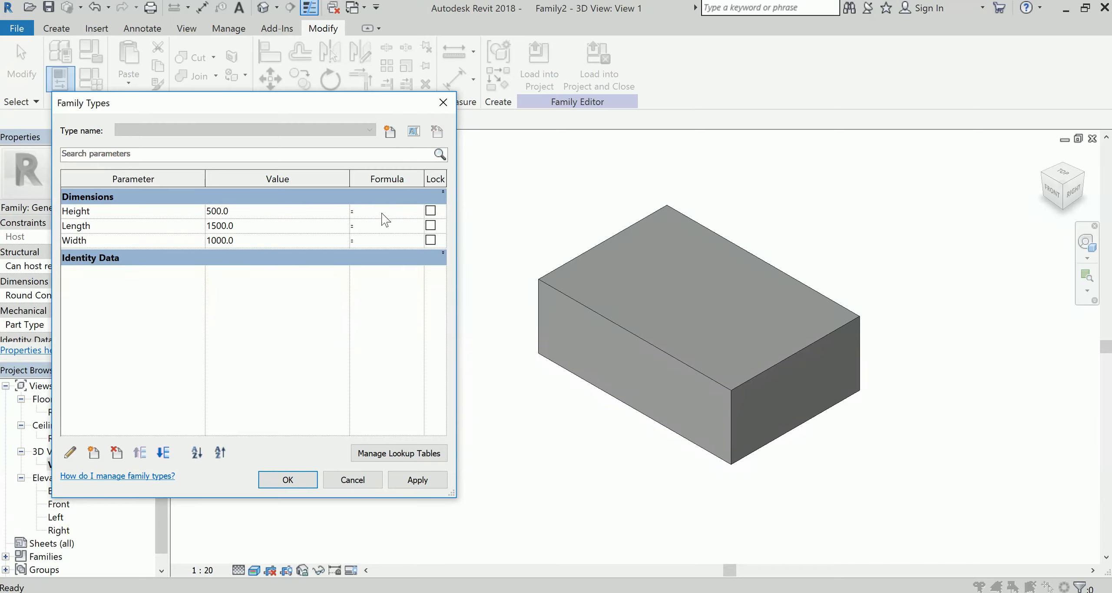
type("Leng")
type(")")
left_click(379, 241)
type("Length")
Test the formulas by setting the Length parameter to 100 in the family types.
left_click_drag(239, 226, 200, 229)
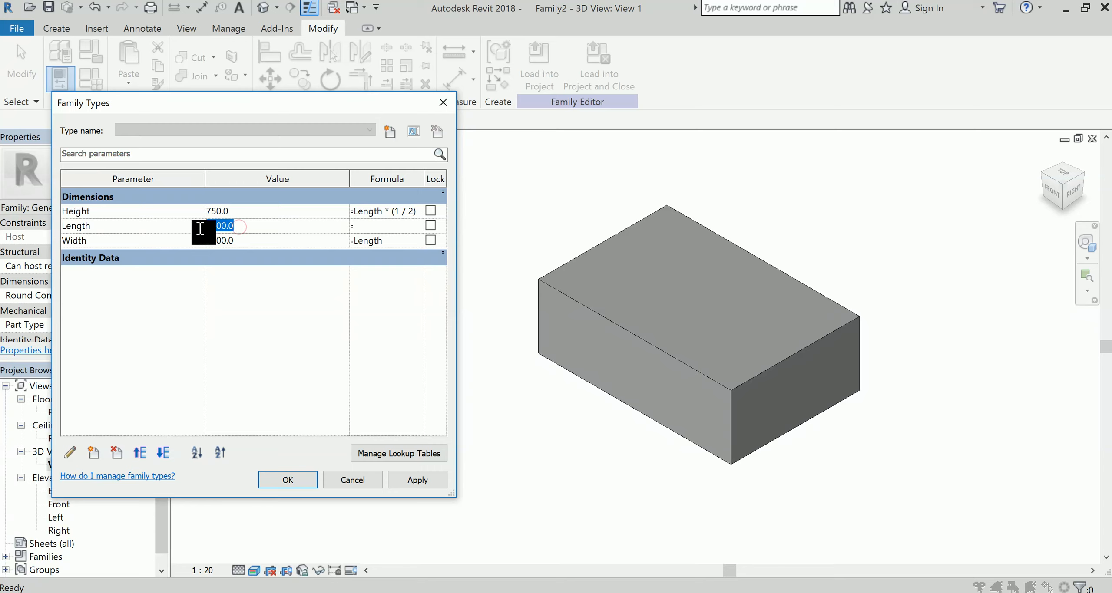
type("100")
left_click(263, 352)
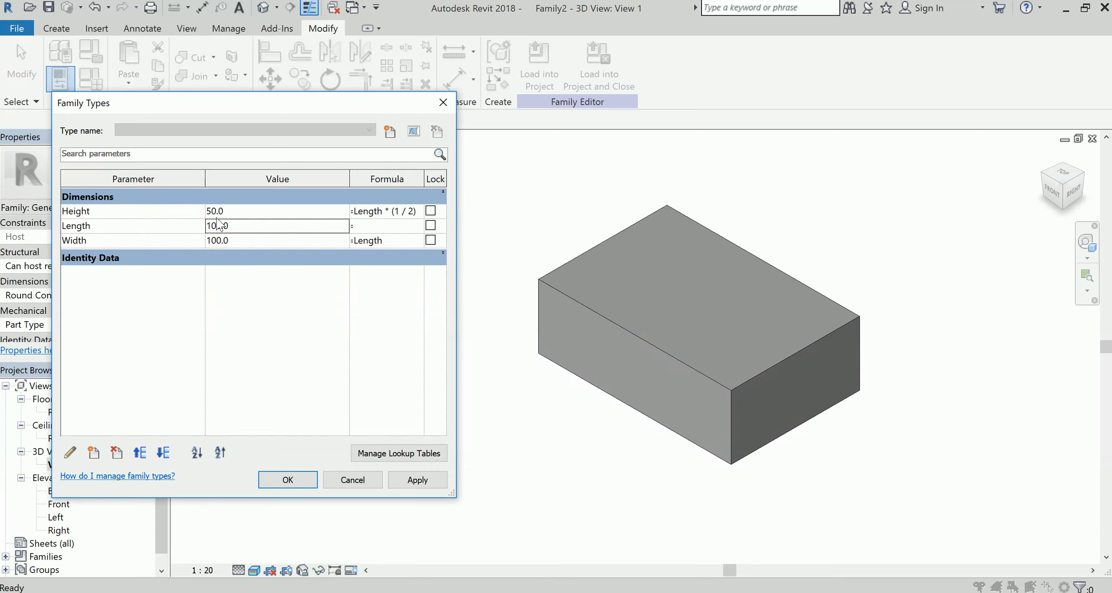
Set the Length parameter to 1000 so that Height and Width recalculate from their formulas.
left_click_drag(233, 227, 205, 231)
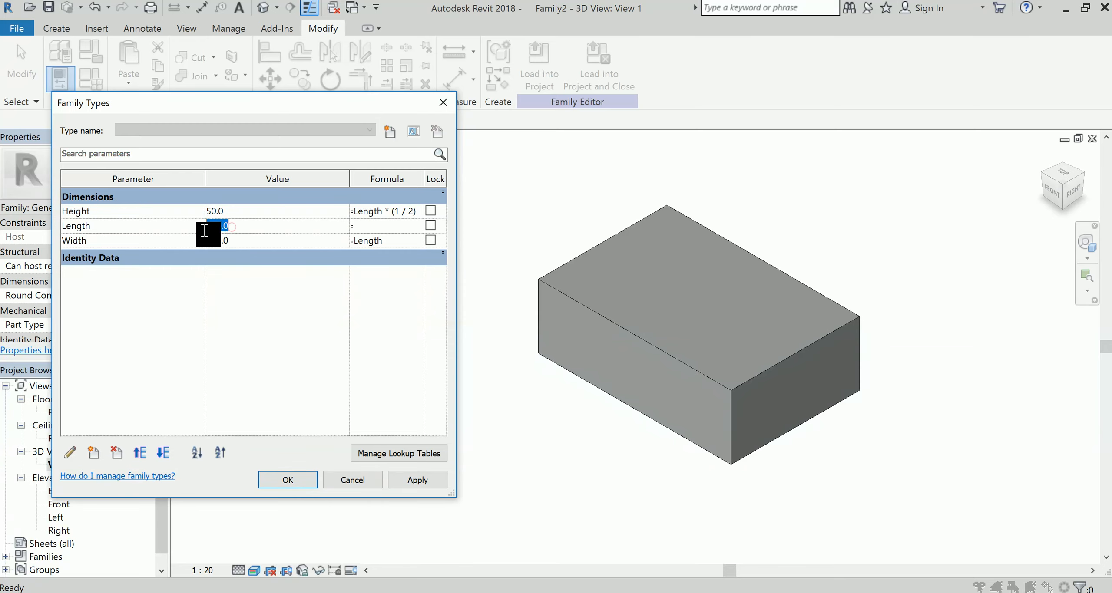
type("1000")
left_click(241, 283)
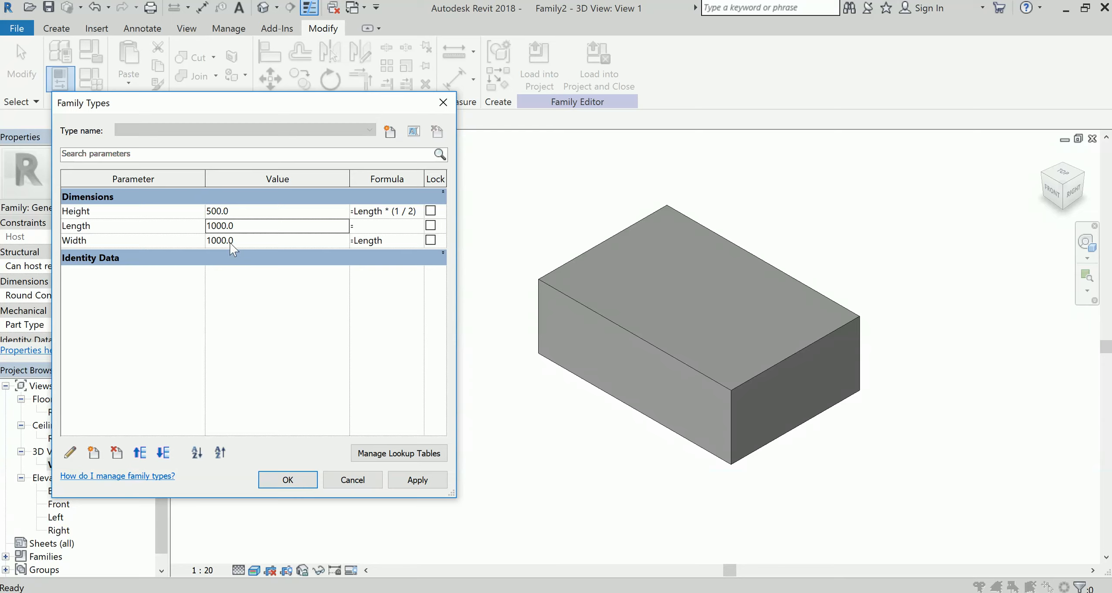